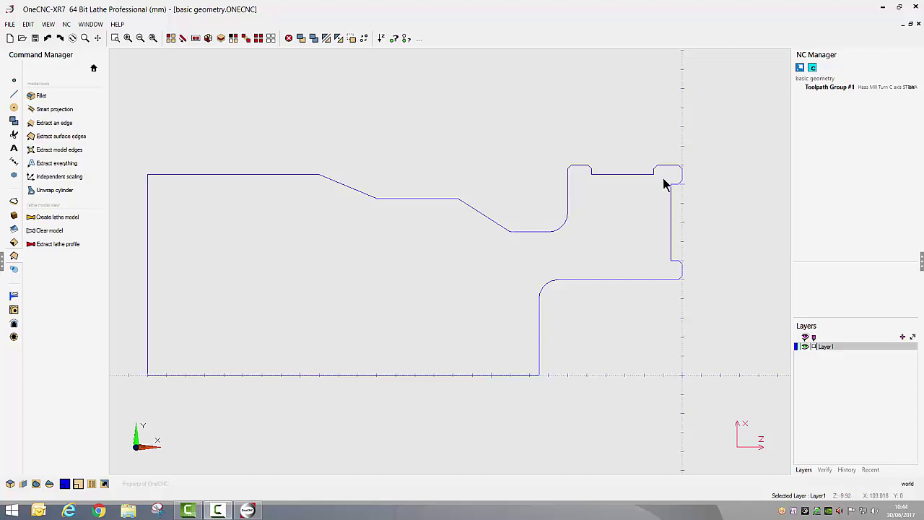
- Return the Command Manager from the Model Tools sub-list to the main tool list
click(93, 67)
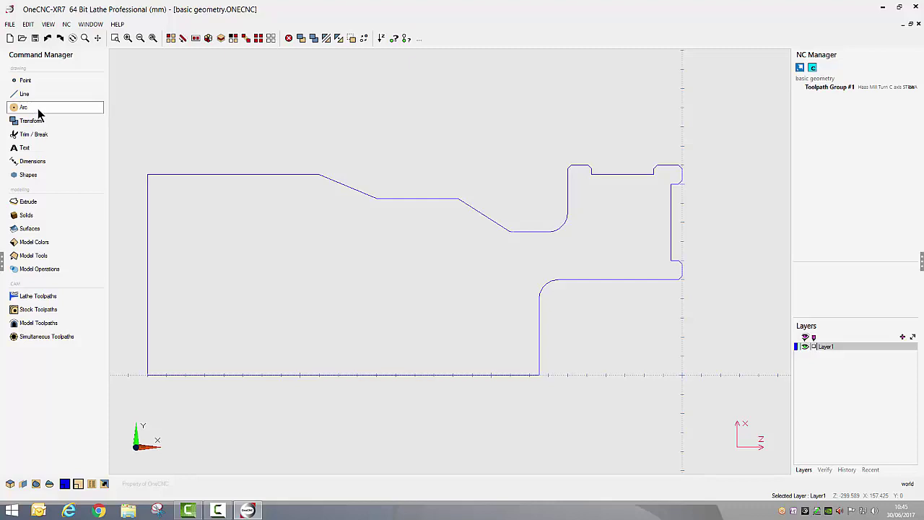
- Import sample part.STP as a STEP file, reading both surfaces and solids
click(9, 25)
mouse_move(32, 121)
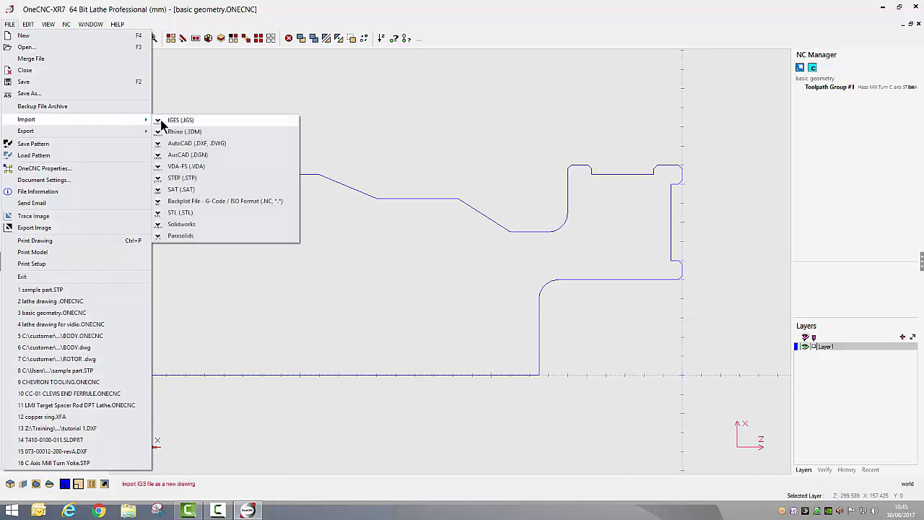
click(186, 179)
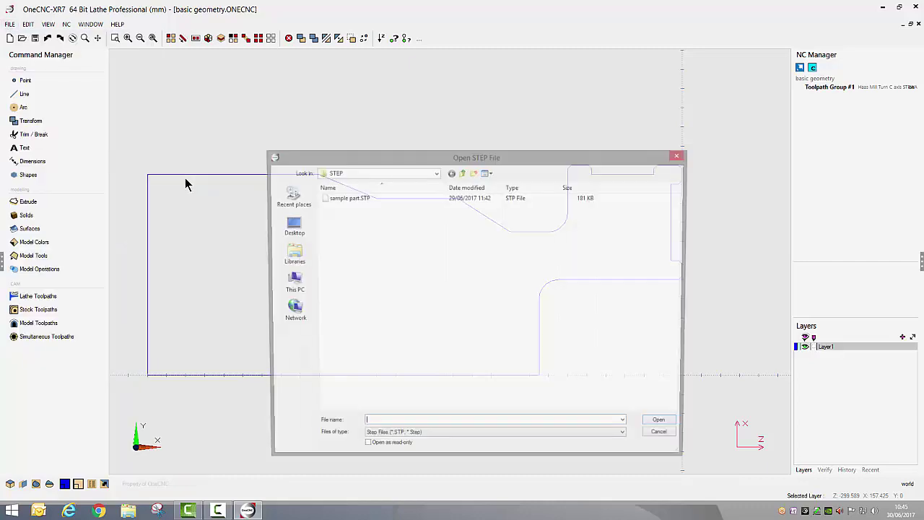
click(346, 197)
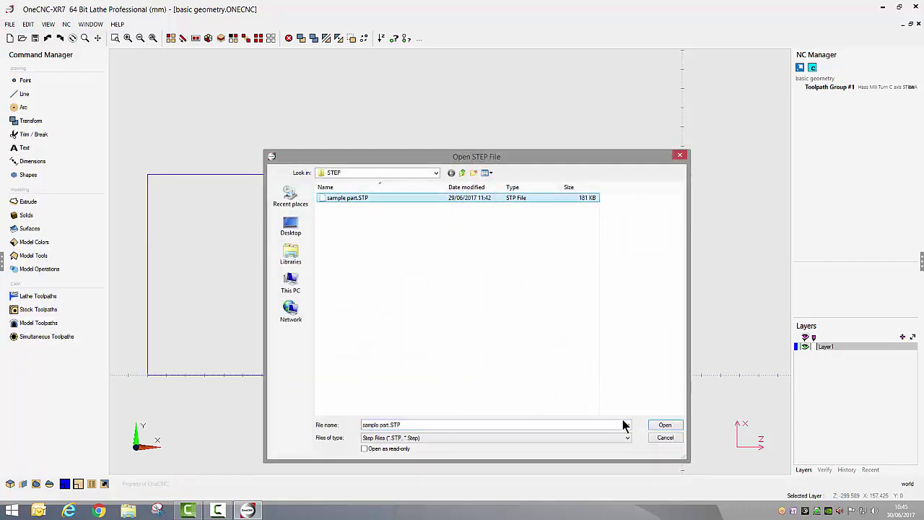
click(665, 425)
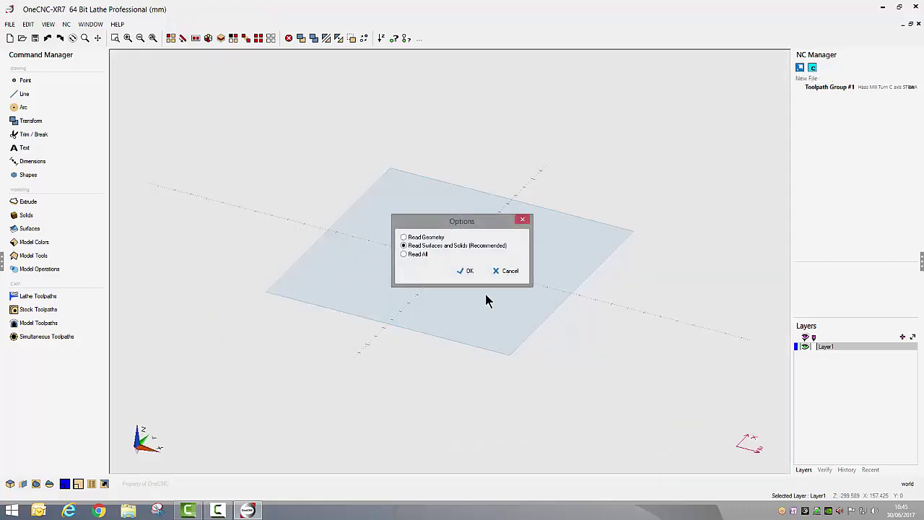
click(467, 272)
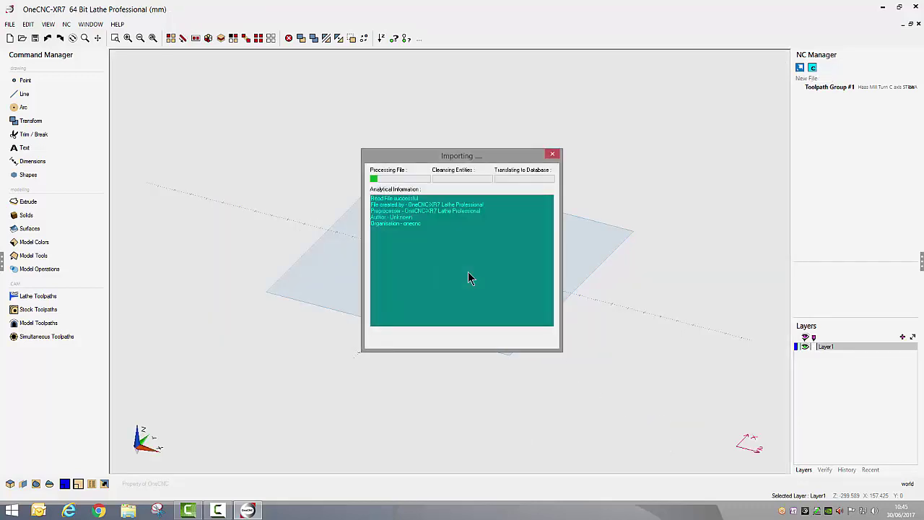
click(462, 338)
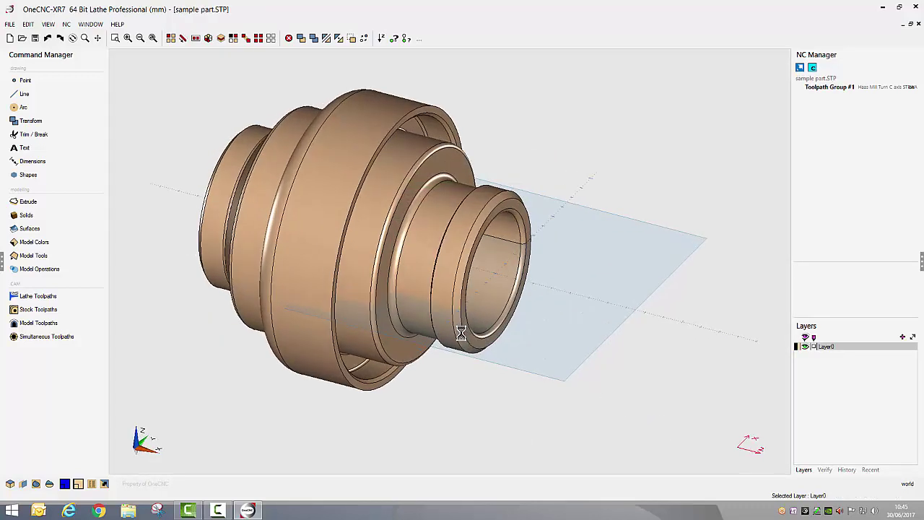
right_click(430, 235)
- Switch to a side view and extract the lathe profile from the imported solid part
click(460, 332)
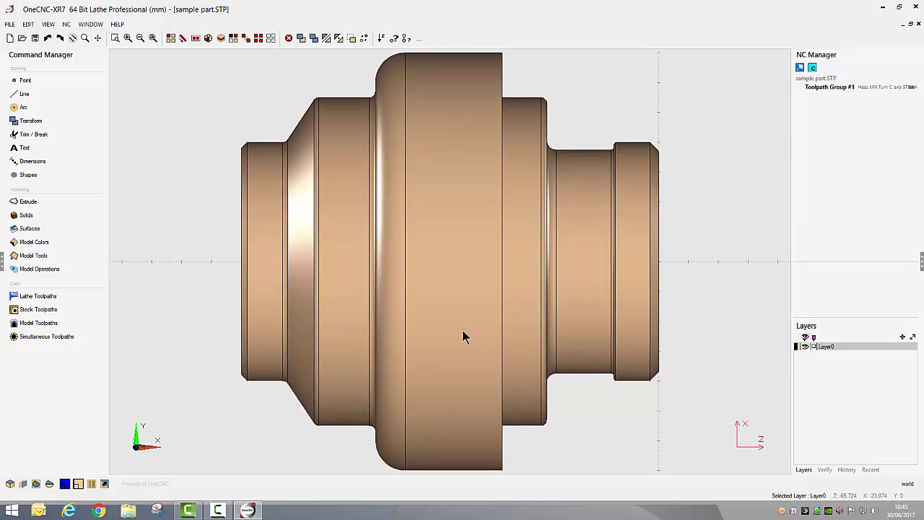
click(32, 258)
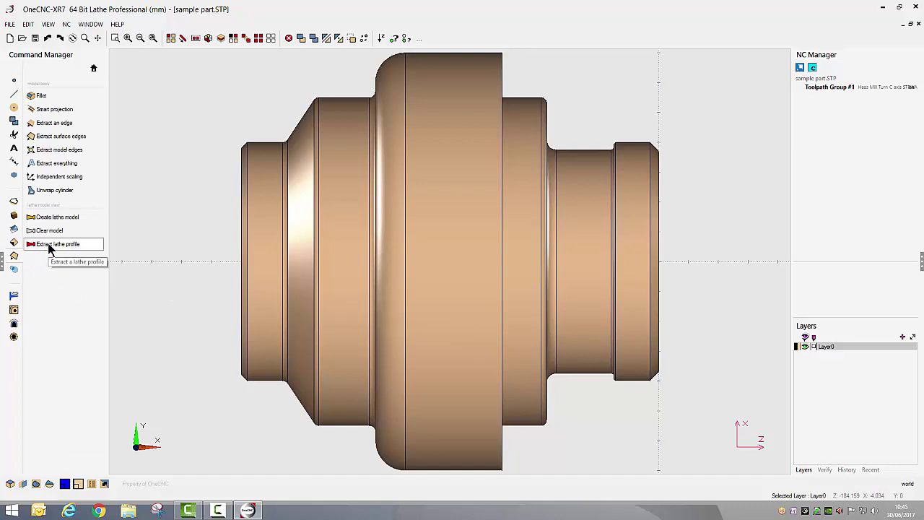
click(49, 245)
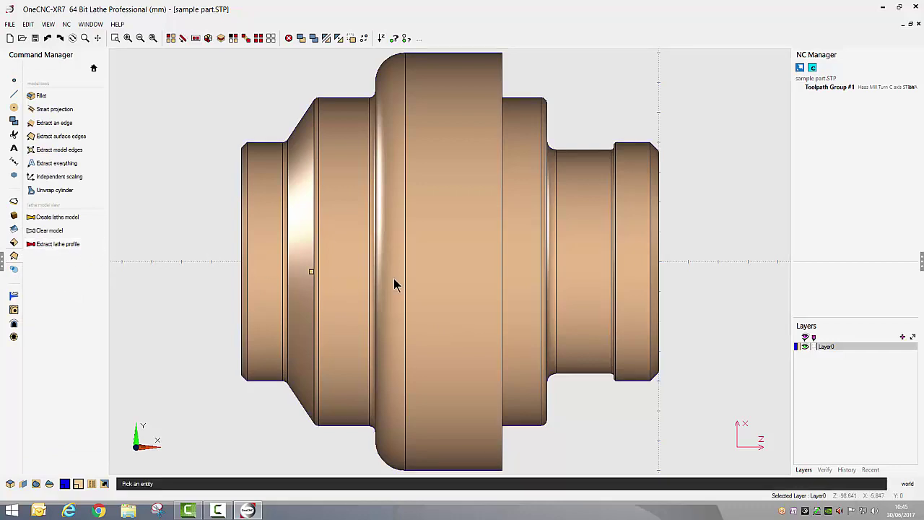
click(425, 273)
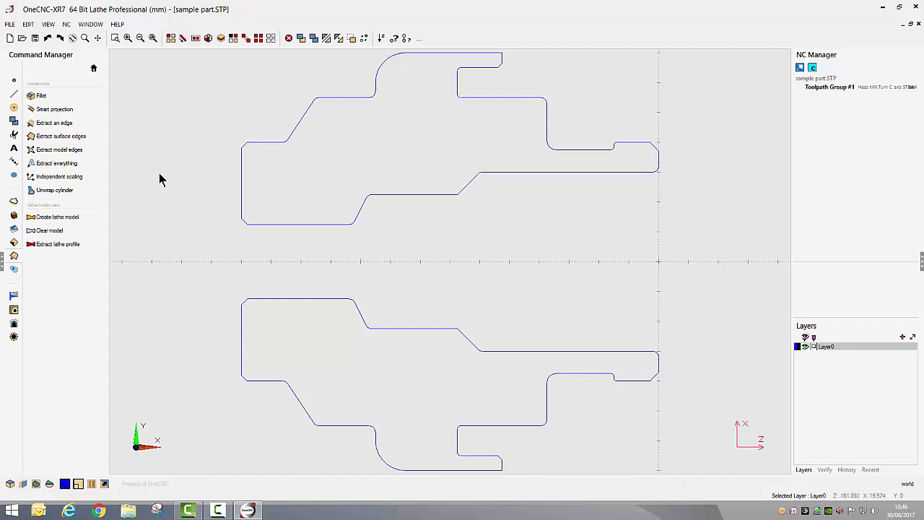
- Switch to lathe drawing.ONECNC, toggle the Dimensions layer off and on, and return home
click(90, 24)
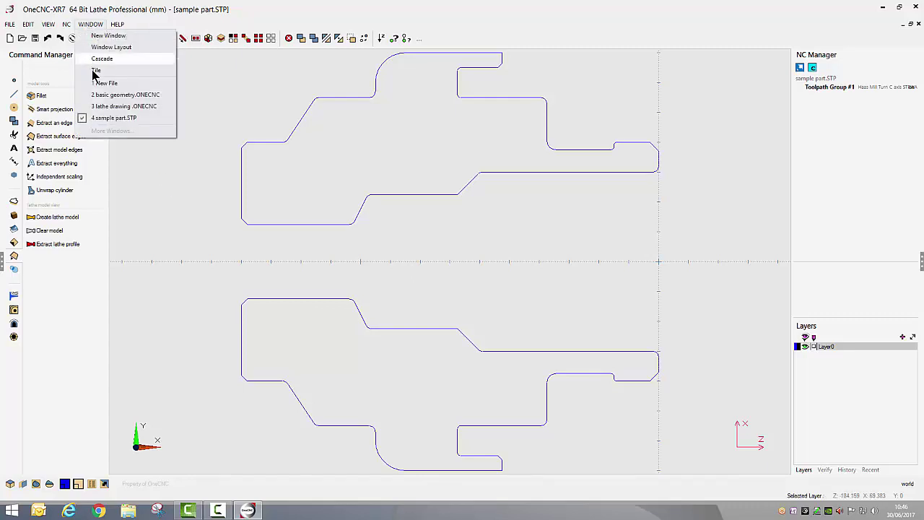
click(113, 107)
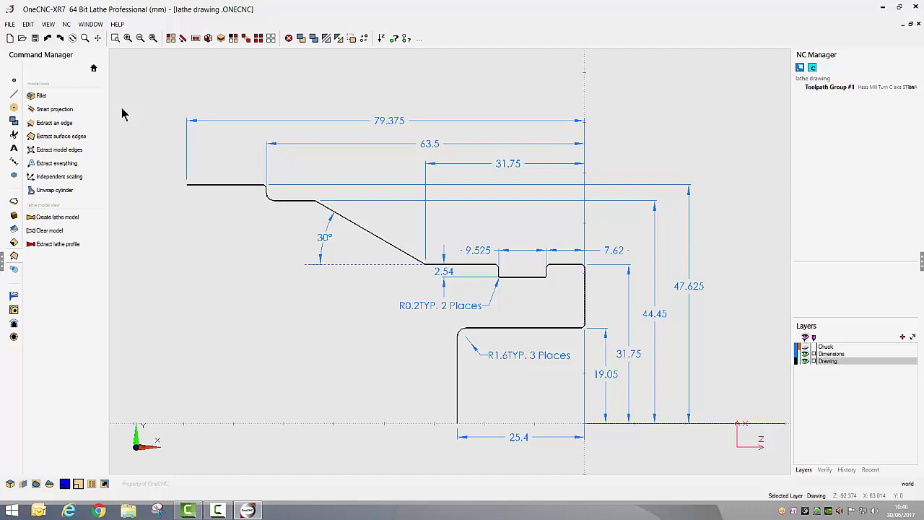
click(806, 354)
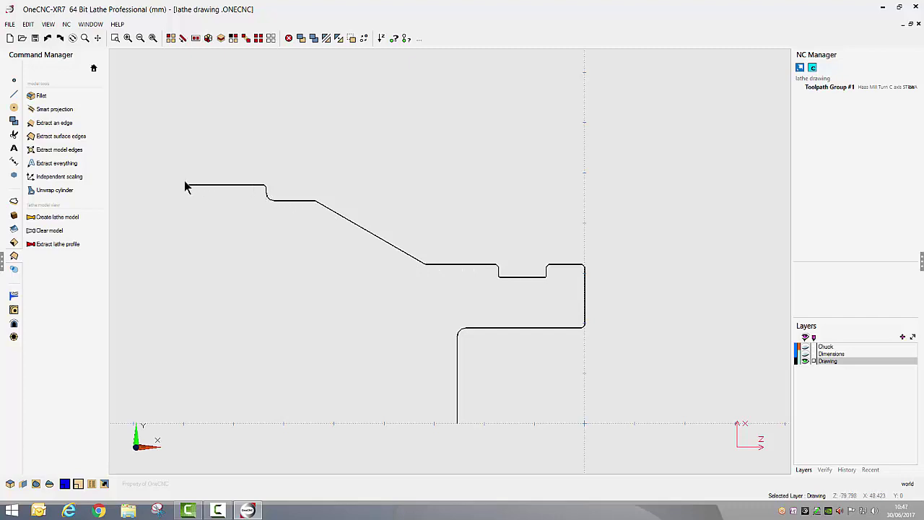
click(806, 353)
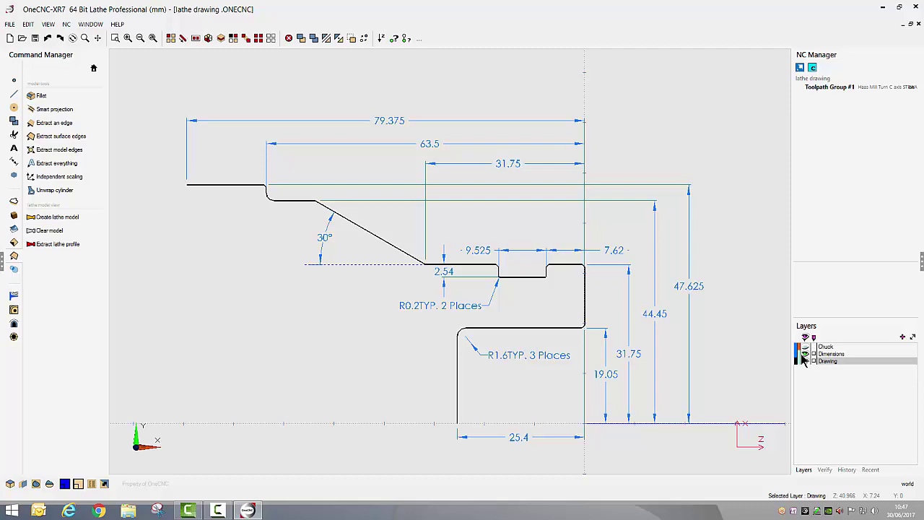
click(92, 69)
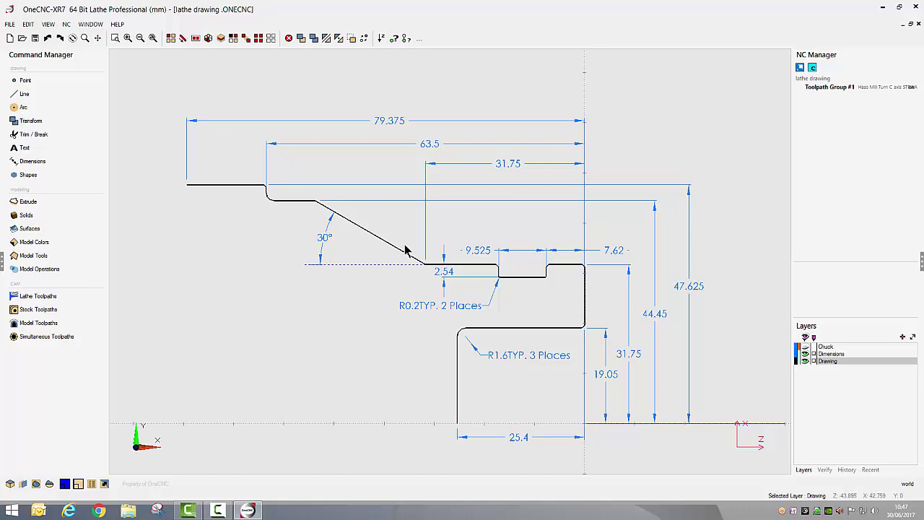
- Hide the Dimensions layer, then start and cancel the Line command while zooming in and out
click(805, 354)
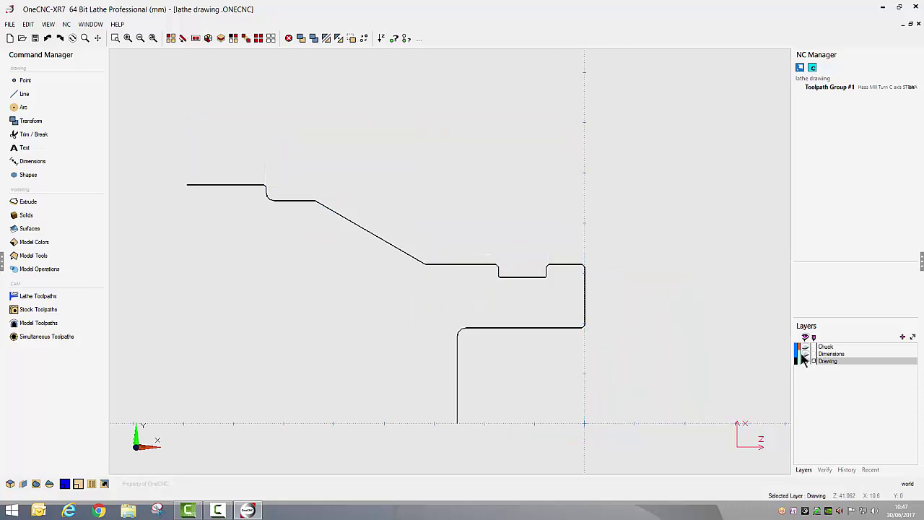
click(21, 95)
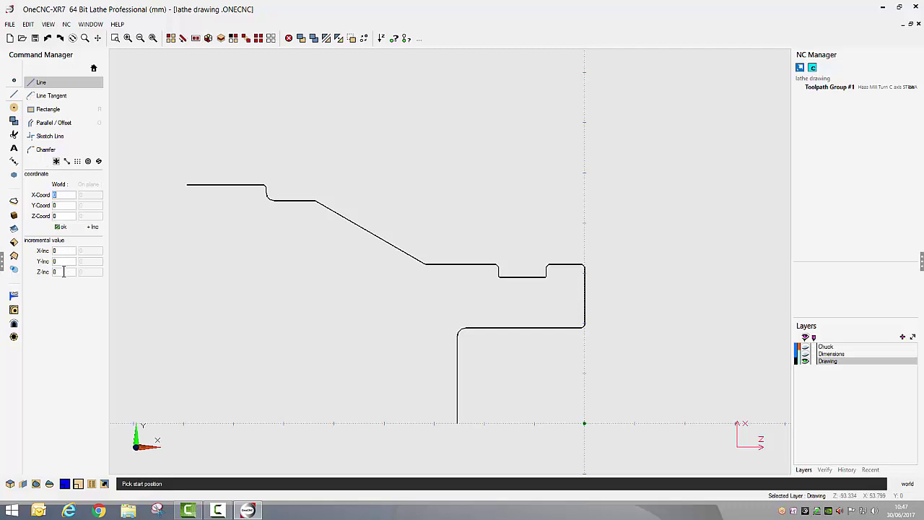
scroll(269, 216, up, 4)
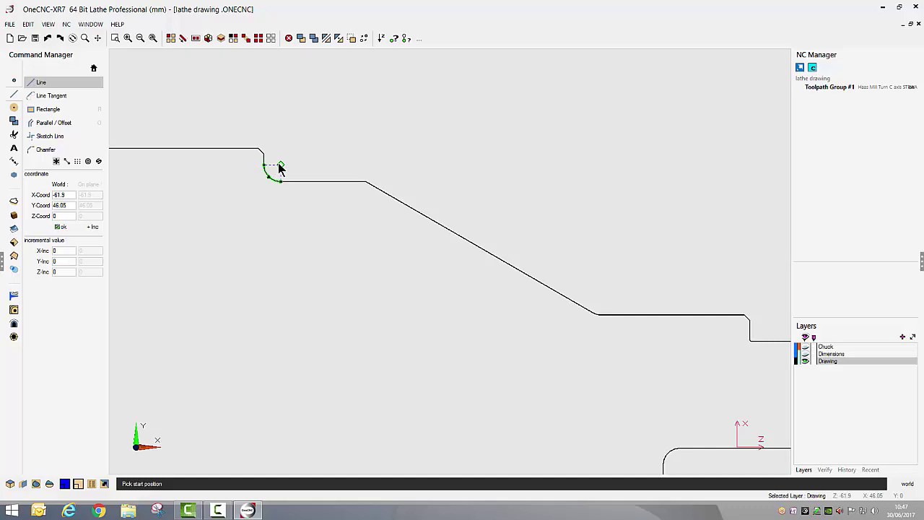
key(Escape)
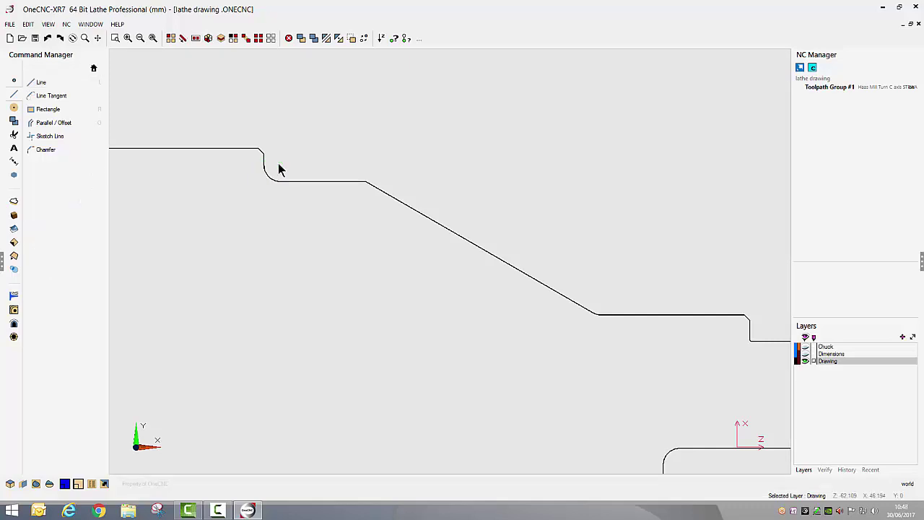
scroll(281, 178, down, 1)
scroll(285, 195, down, 4)
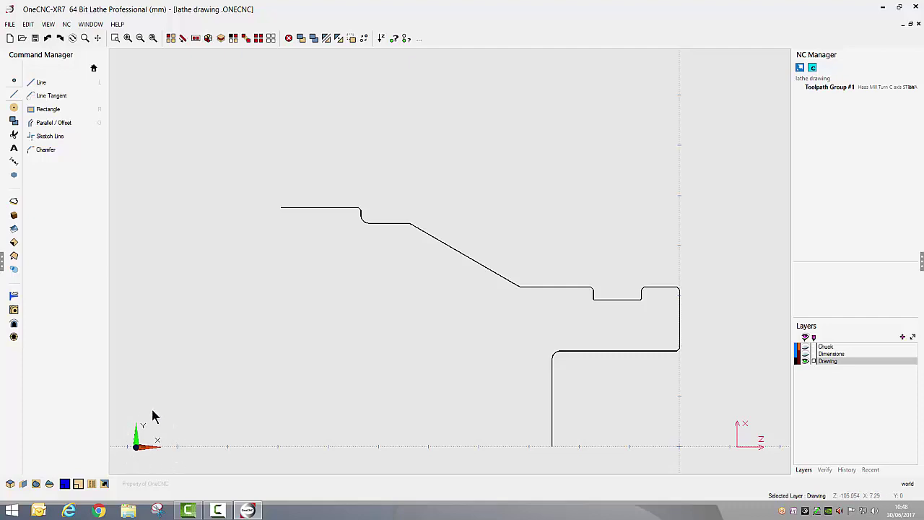
click(10, 25)
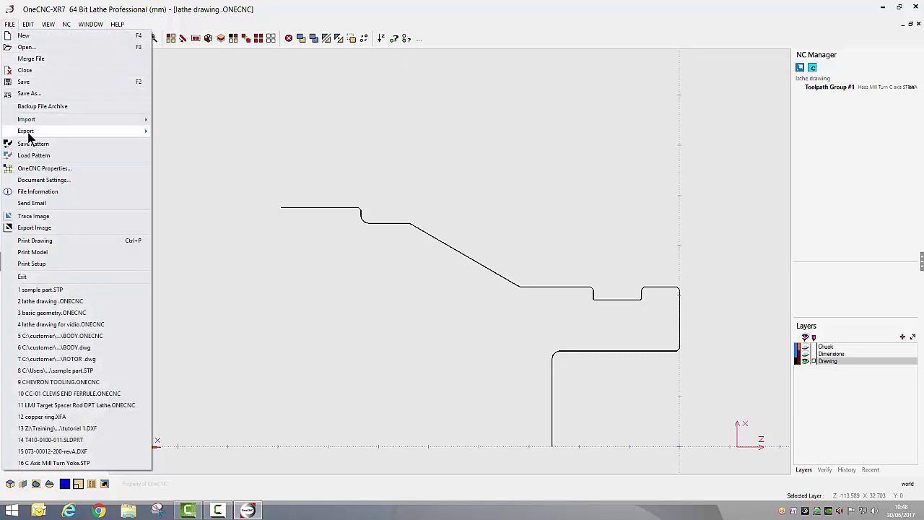
click(35, 167)
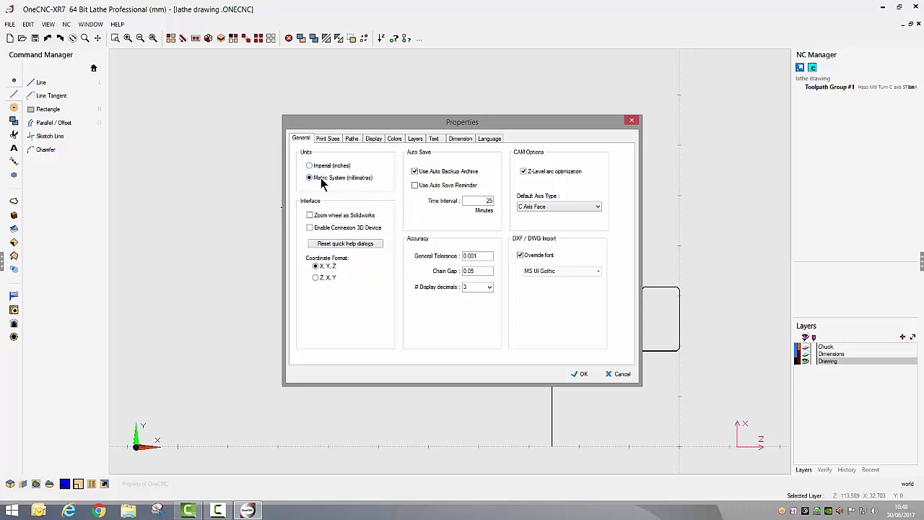
click(631, 121)
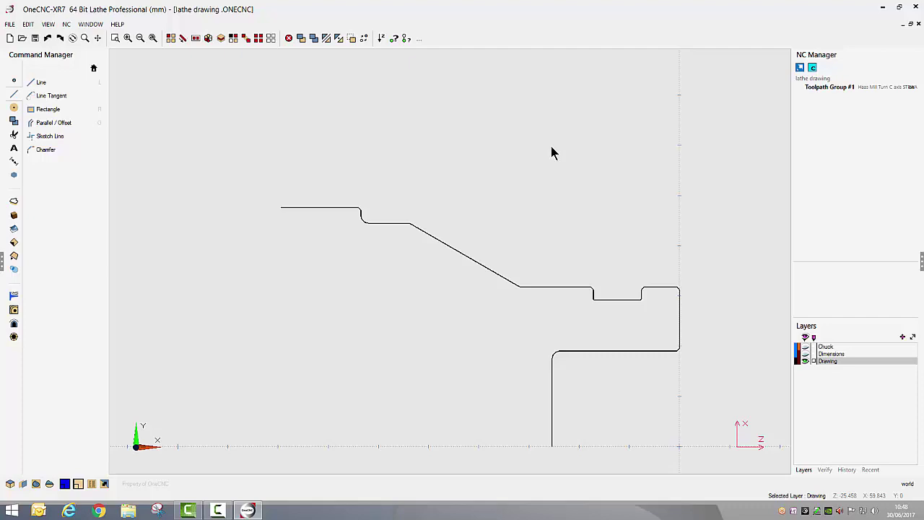
- Hide the Drawing layer and add a layer named 'new', panning the origin toward centre
click(805, 361)
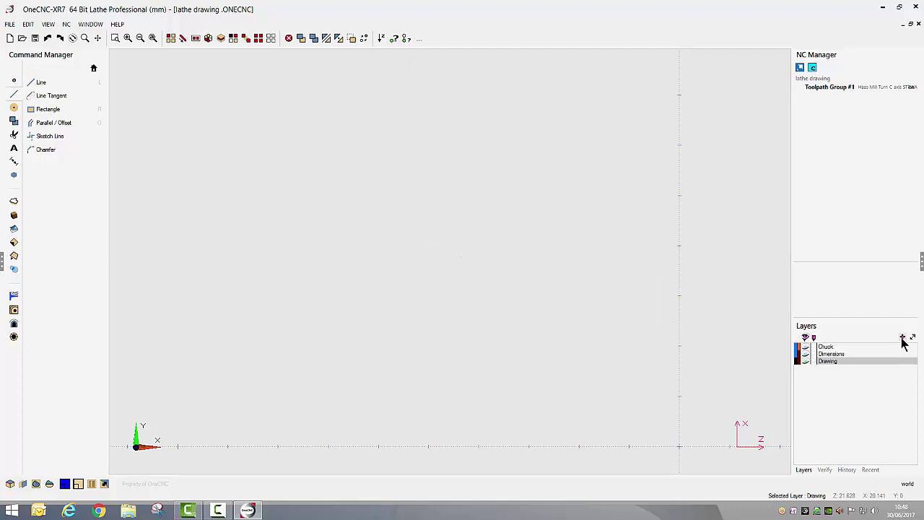
click(902, 337)
double_click(826, 369)
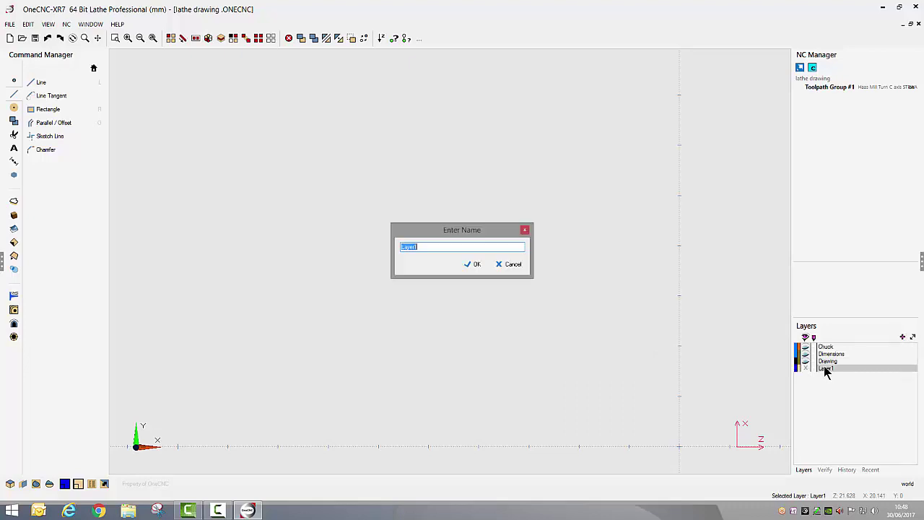
text(new)
click(473, 264)
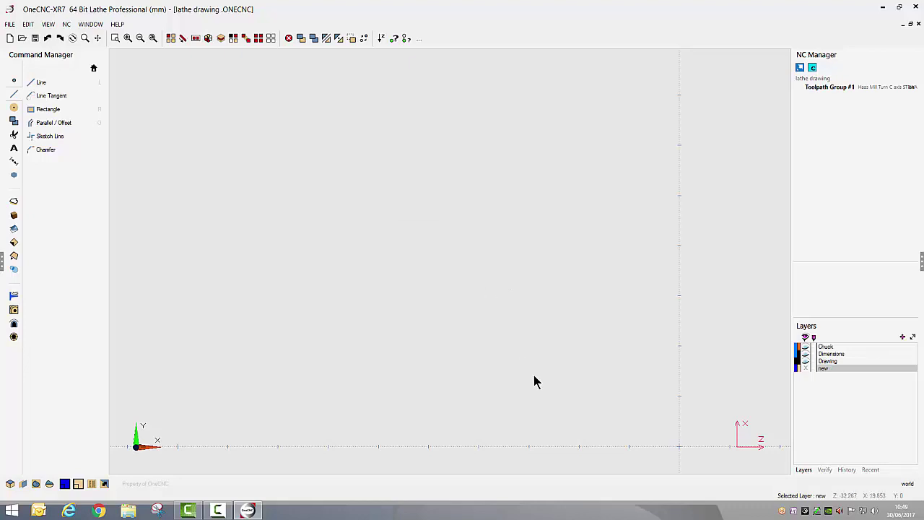
scroll(534, 385, up, 1)
middle_drag(505, 355, 423, 275)
- Start a line at X -25.4, Y 19.05 and draw it across to X 0
click(40, 84)
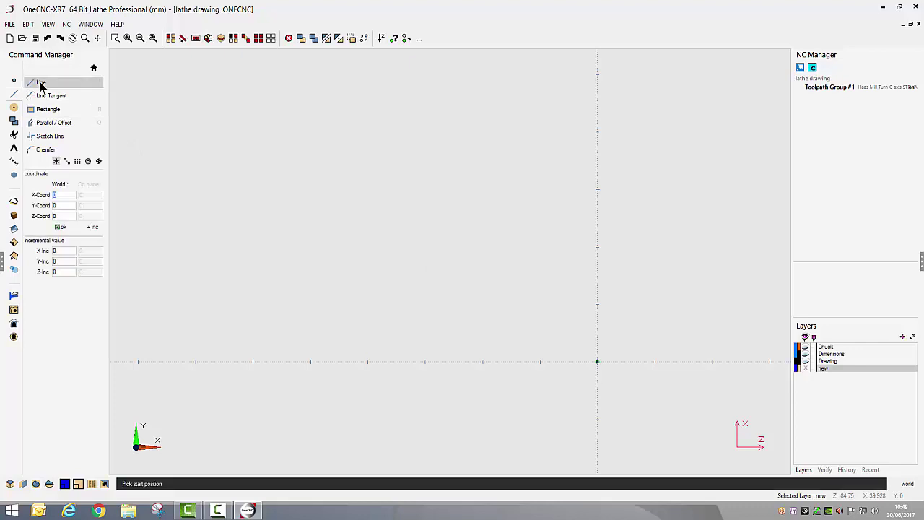
double_click(61, 197)
text(-25.4)
click(64, 227)
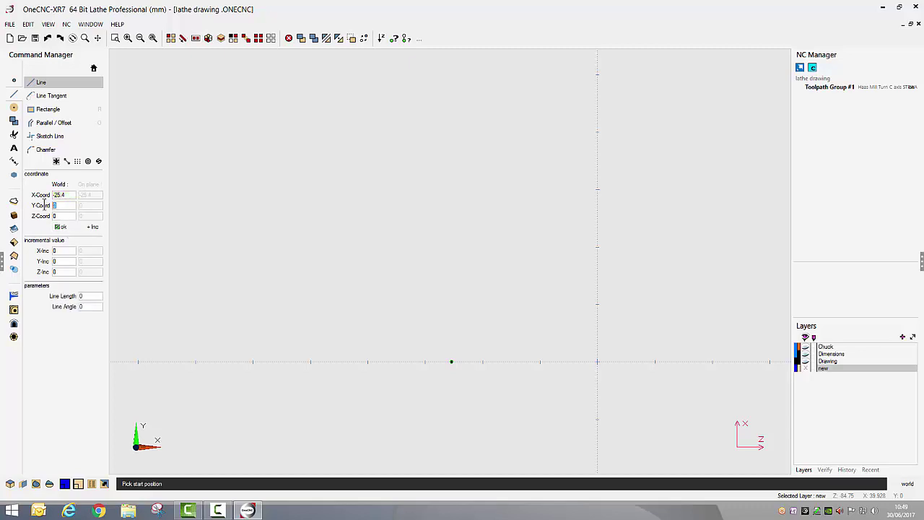
text(19.05)
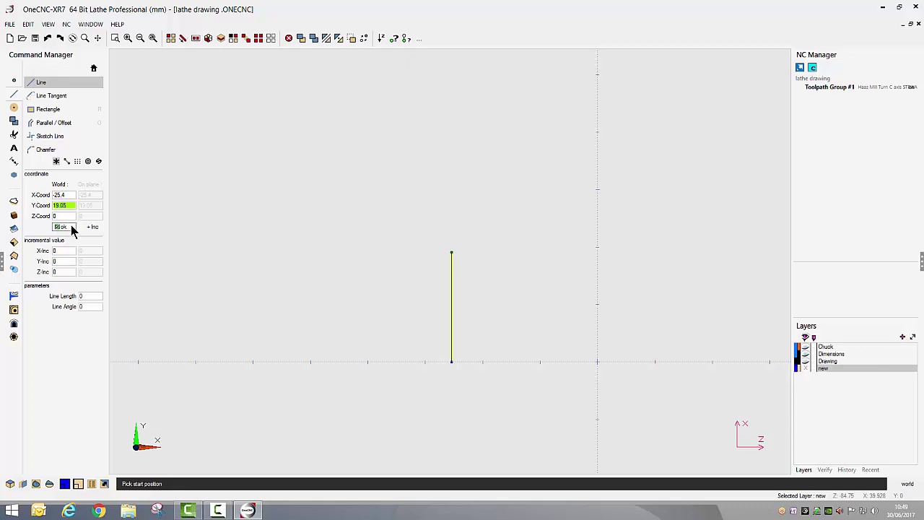
click(60, 227)
text(0)
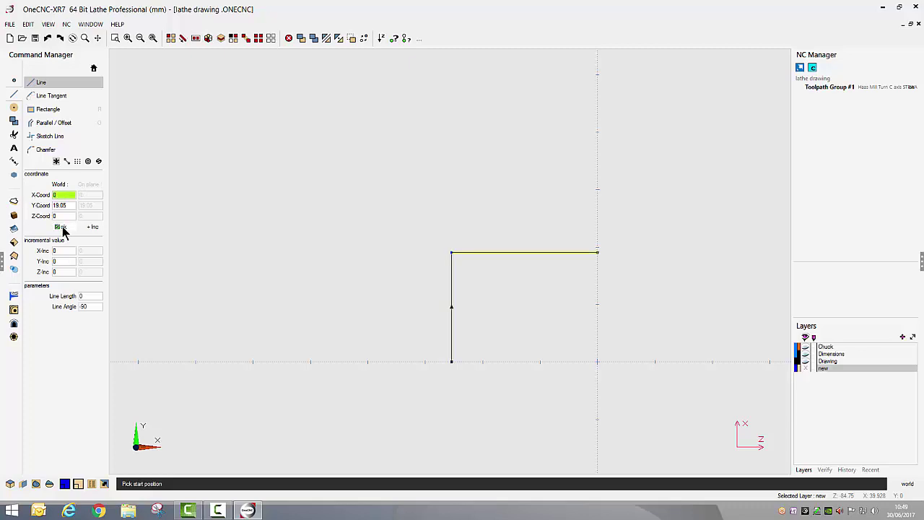
click(62, 228)
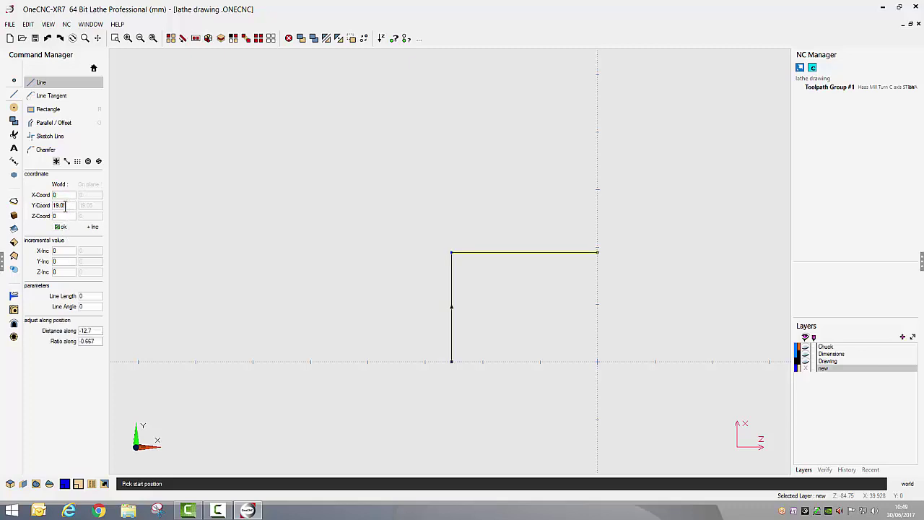
- Continue the chain up to Y 31.75 and back along the top to X -7.62
double_click(59, 206)
text(31.75)
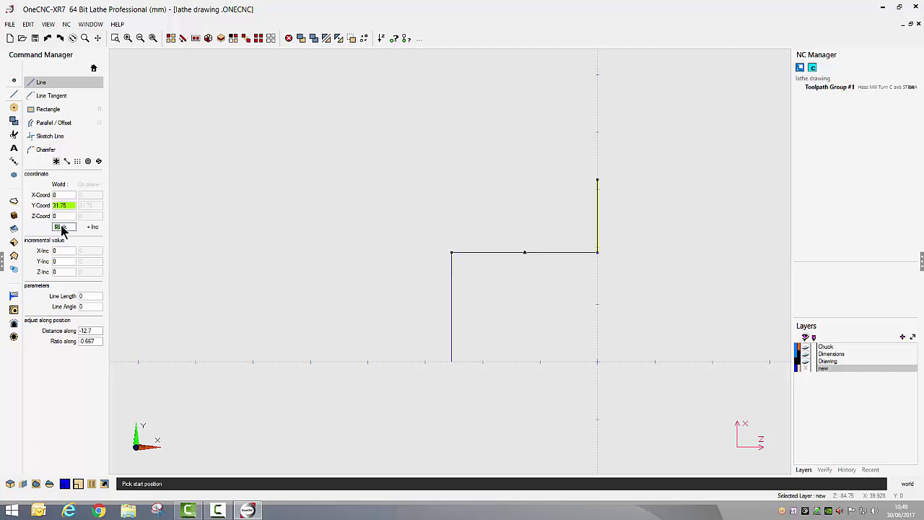
key(Return)
click(64, 195)
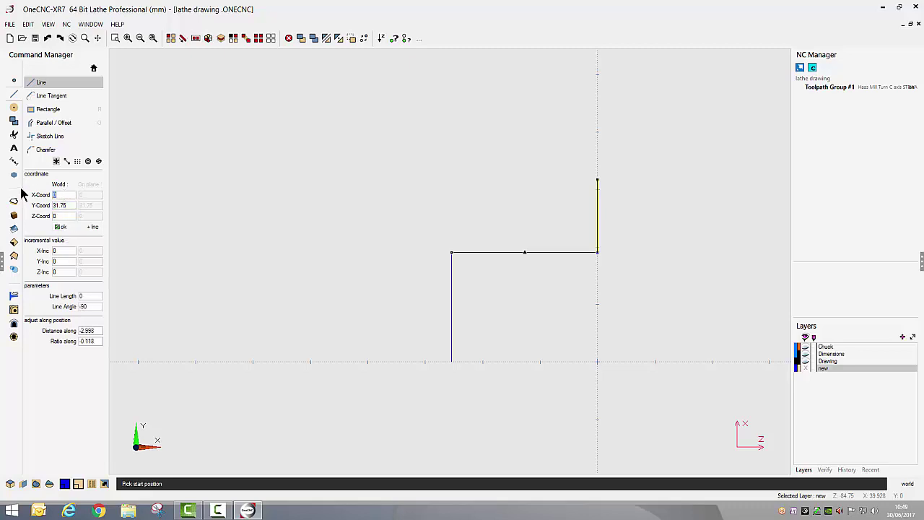
text(-7.62)
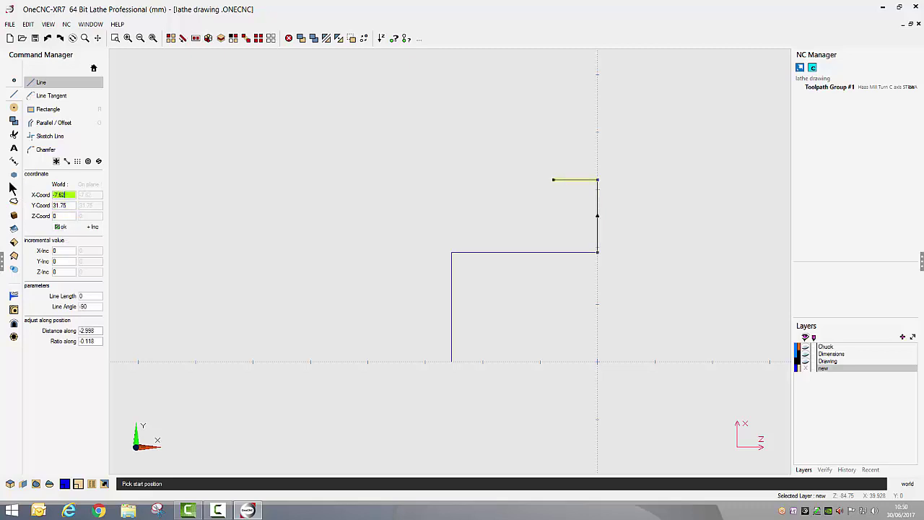
click(67, 228)
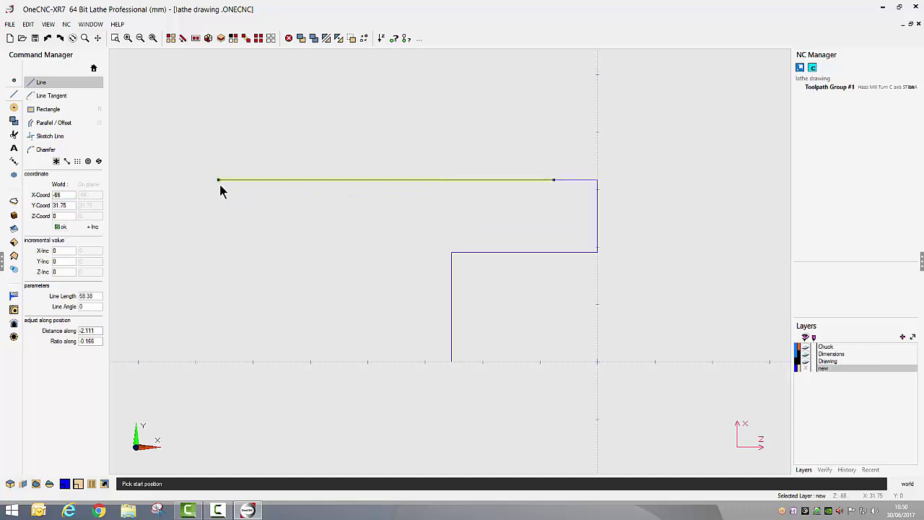
key(Escape)
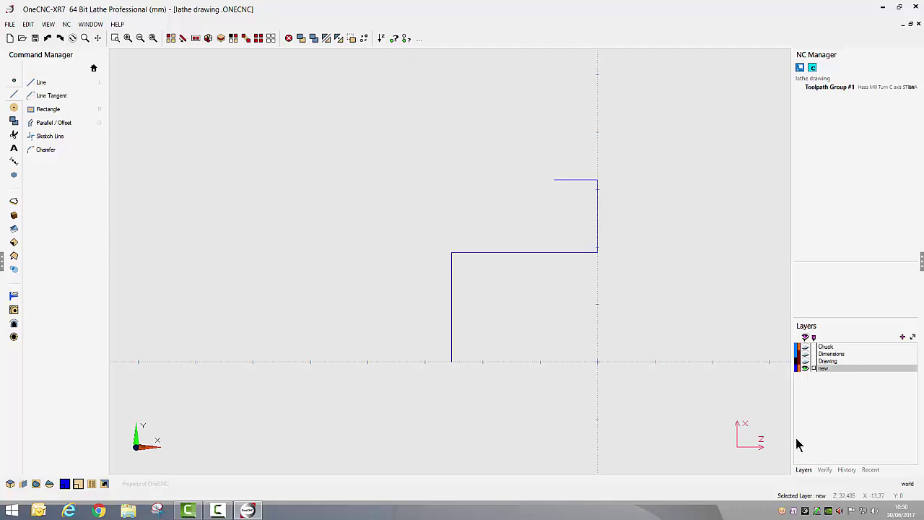
- Show the Drawing and Dimensions layers to compare, hide them again, and start a new line
click(804, 361)
click(805, 354)
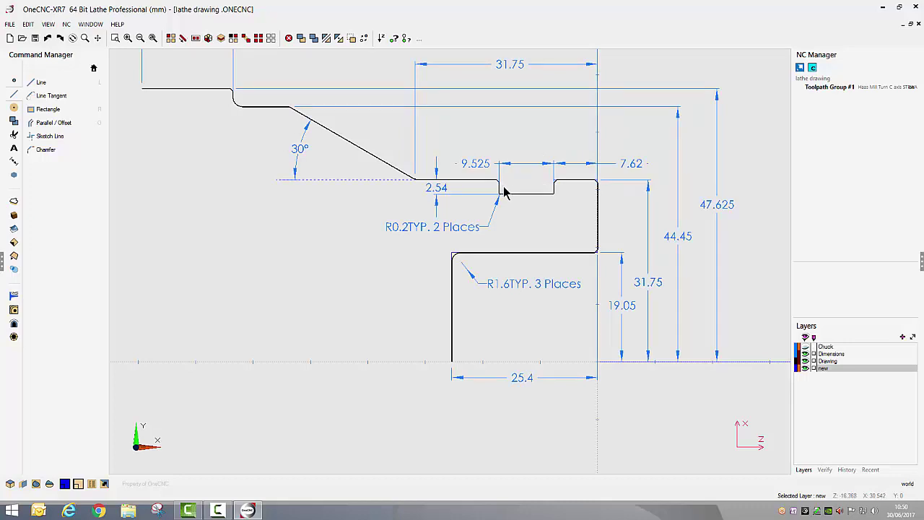
click(806, 361)
click(806, 354)
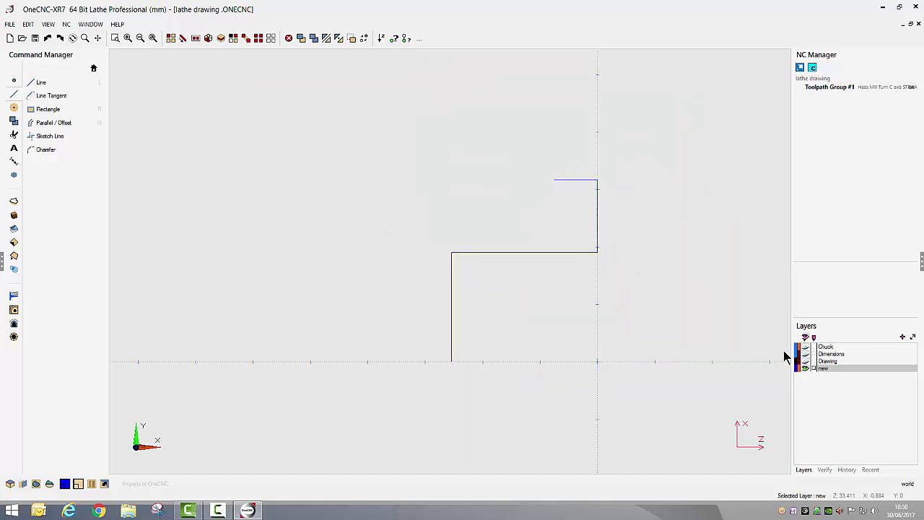
click(40, 83)
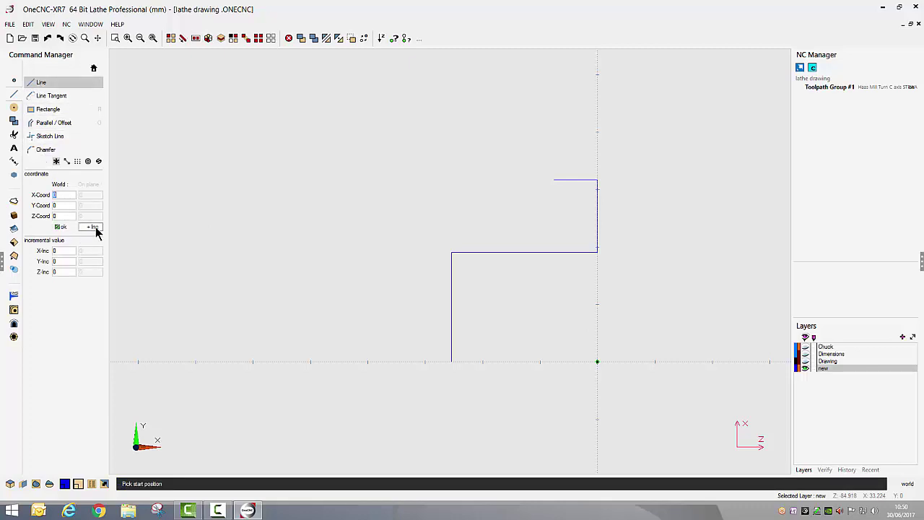
- From the top line's end, draw a groove 2.54 deep and 9.525 wide
click(552, 184)
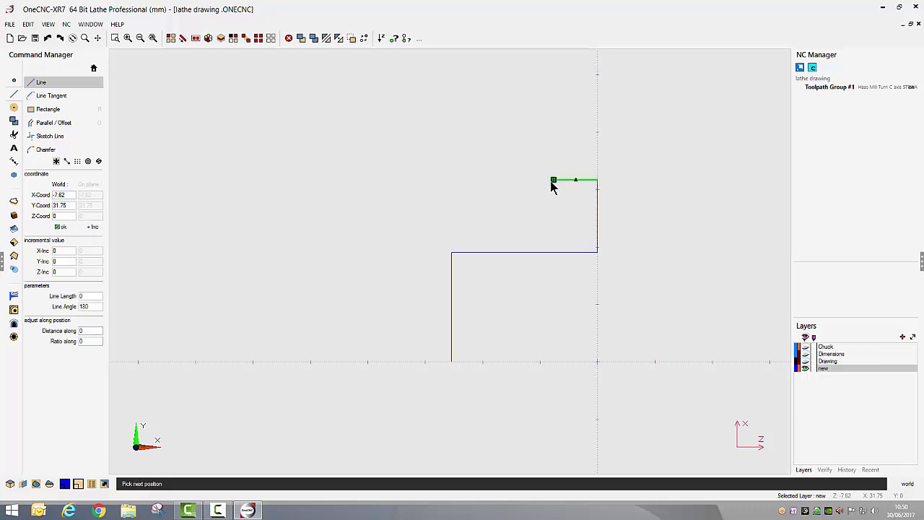
double_click(52, 263)
text(-2.54)
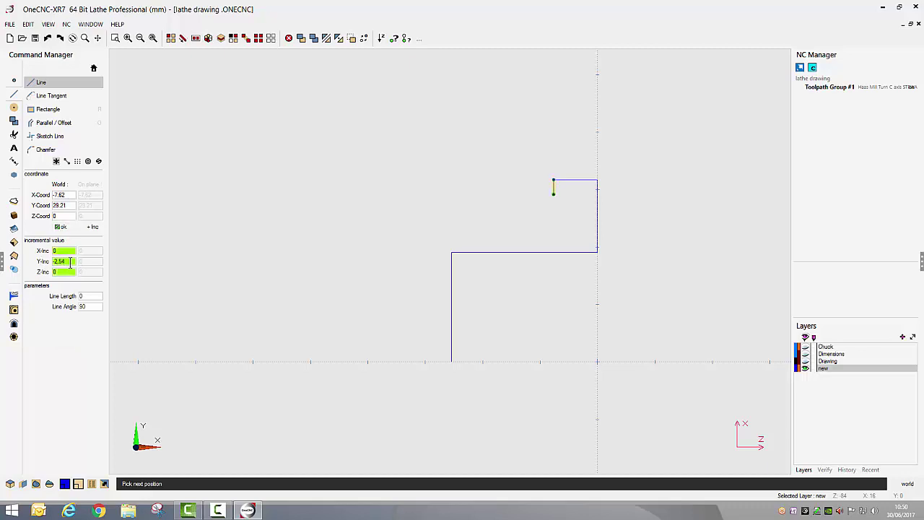
click(57, 260)
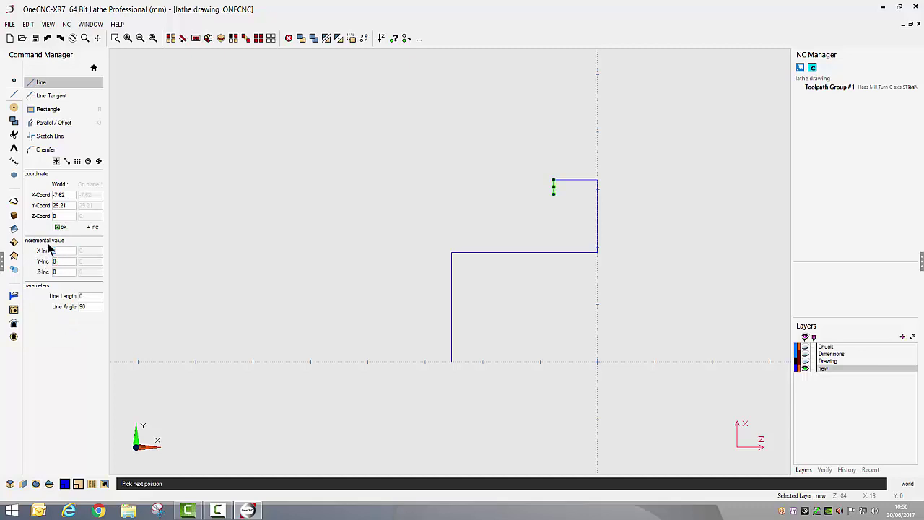
text(-9.525)
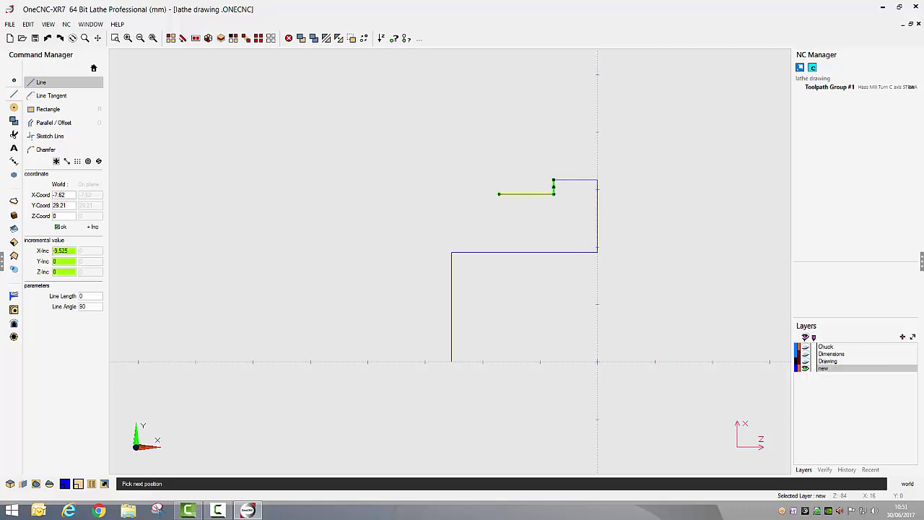
key(Tab)
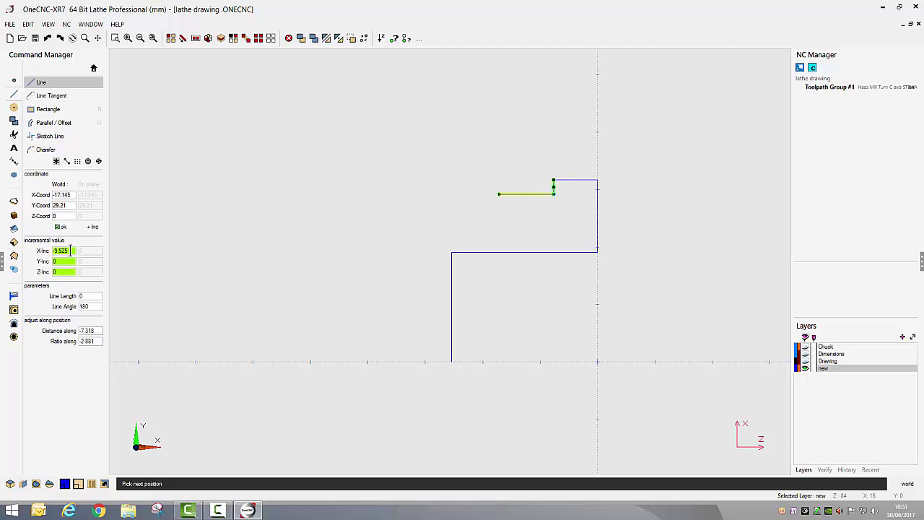
key(Return)
click(56, 260)
text(2)
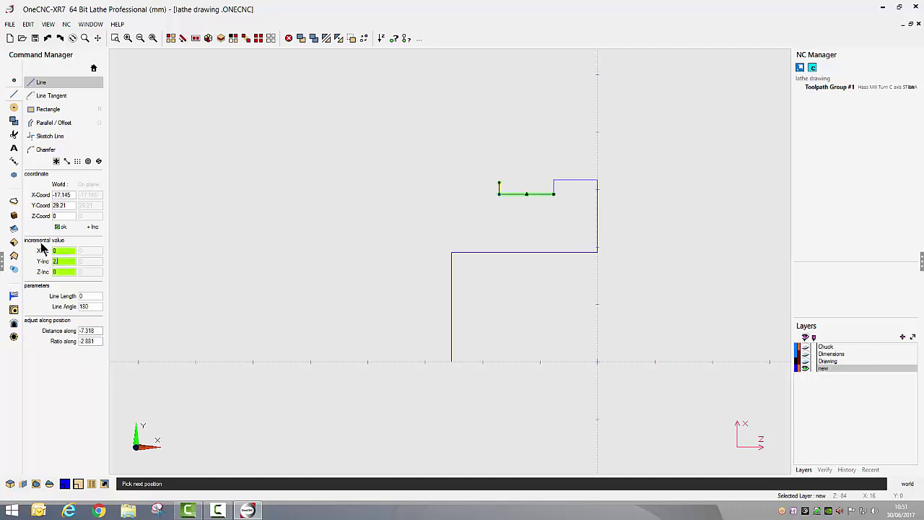
text(.54)
- Extend the top line to X -31.75 and add a 150° taper line
drag(74, 194, 34, 192)
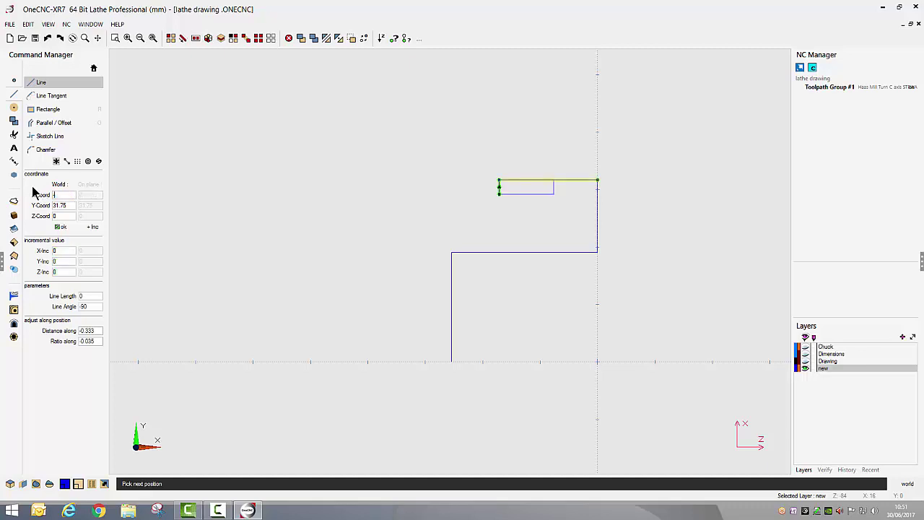
text(-31.75)
click(60, 228)
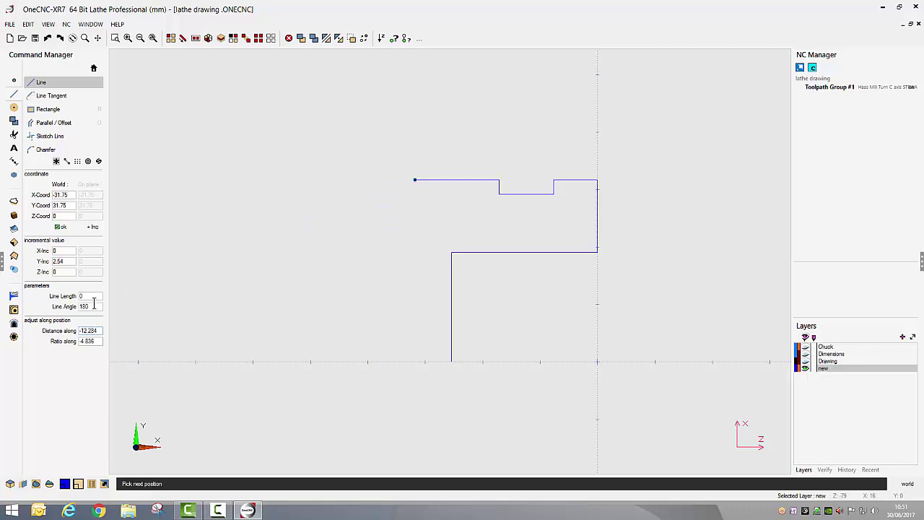
drag(93, 306, 68, 308)
text(150)
key(Return)
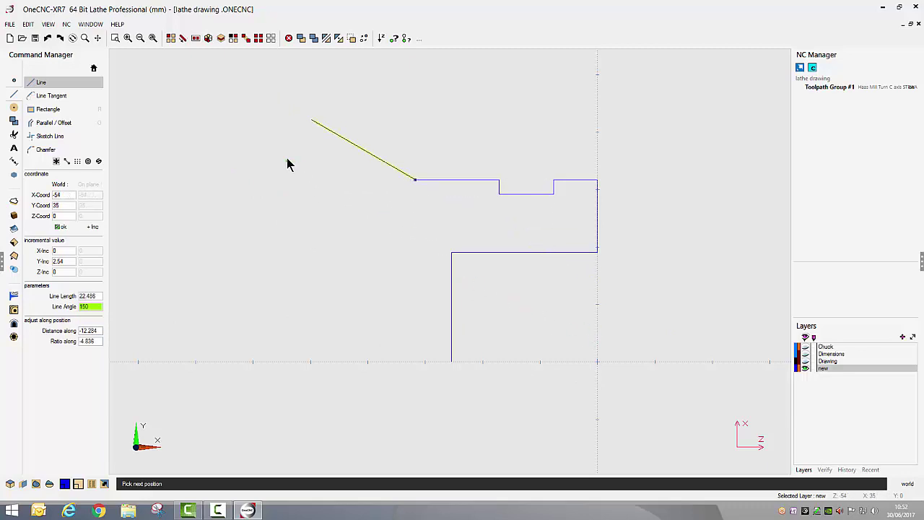
click(334, 170)
key(Escape)
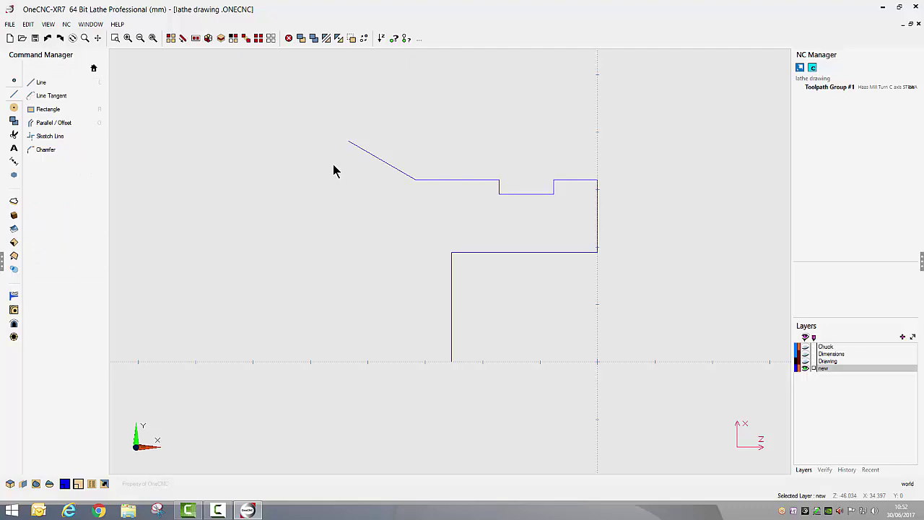
- Start a new line at height 44.45 and run it out to X -63.5
click(46, 83)
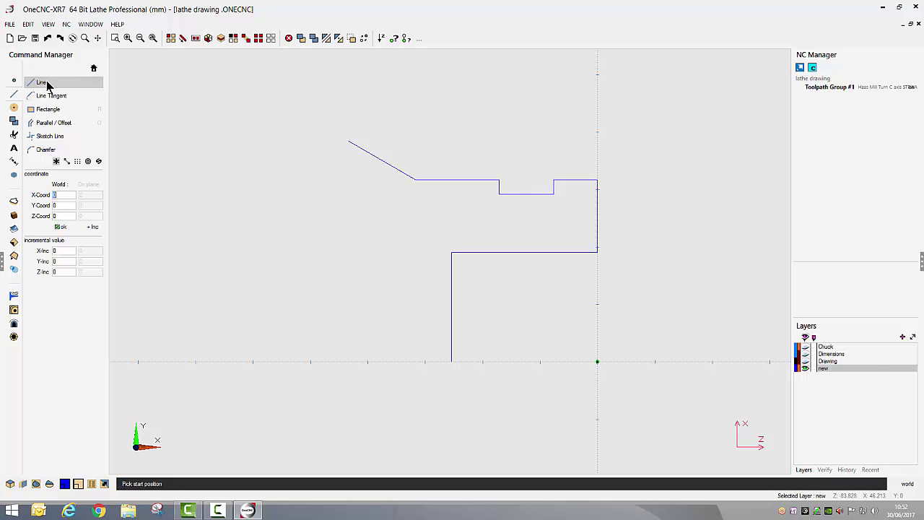
click(65, 205)
text(44.45)
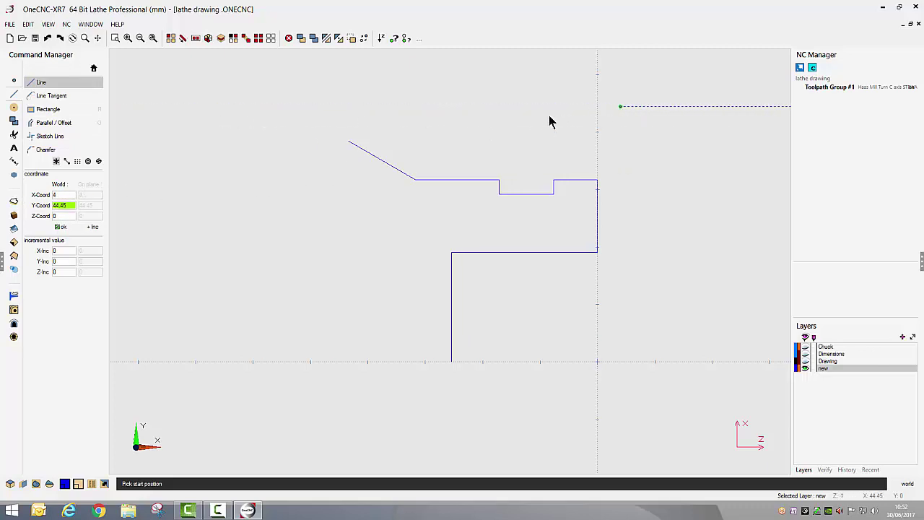
click(362, 109)
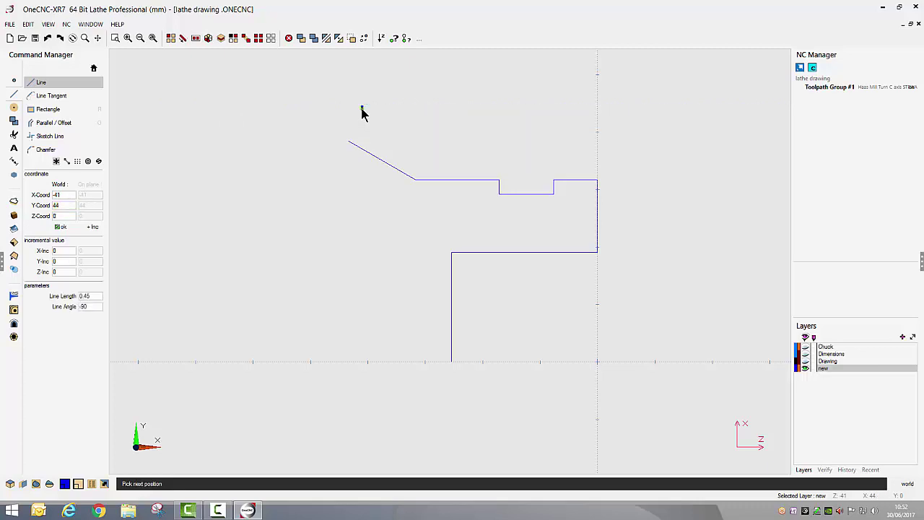
click(41, 195)
text(-63.5)
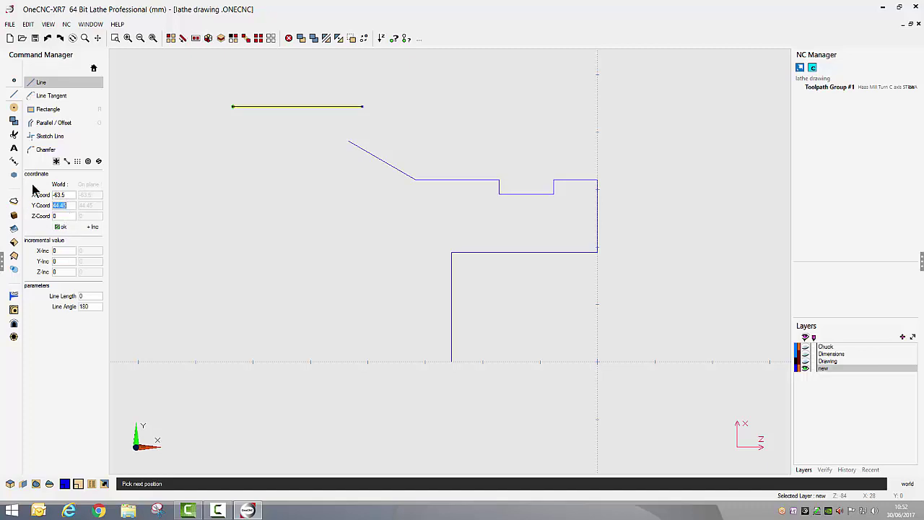
- Step the line up to Y 47.625 and left to X -79.375, then end the chain
text(47)
click(60, 226)
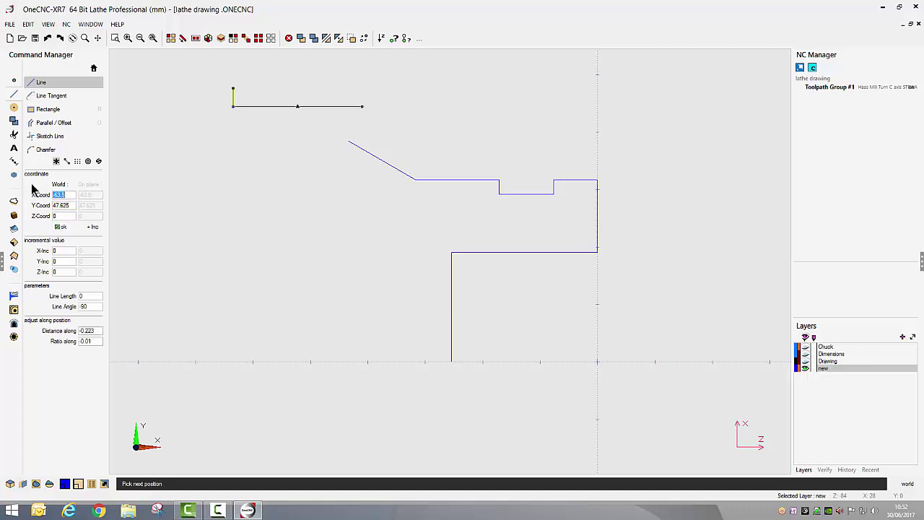
text(-79.375)
click(62, 225)
right_click(226, 219)
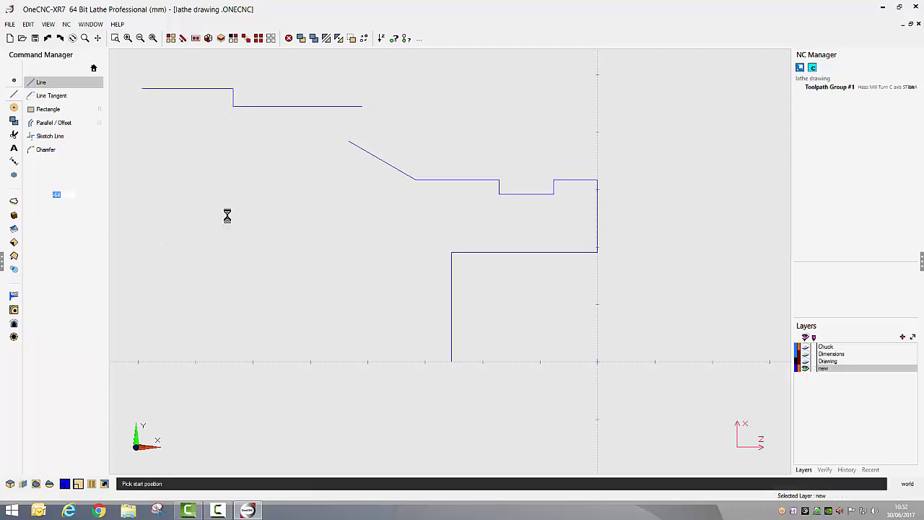
right_click(336, 175)
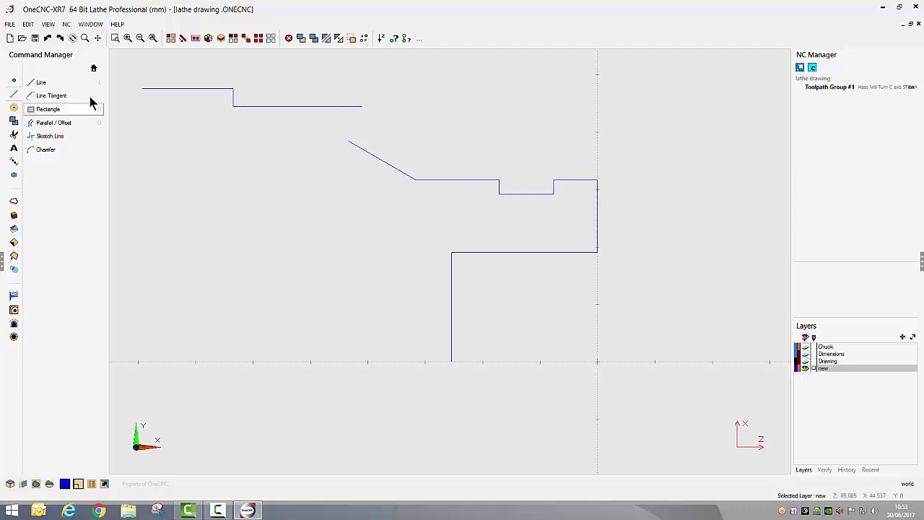
- Trim the 44.45-high step line and the taper line so they meet at a single corner
click(93, 68)
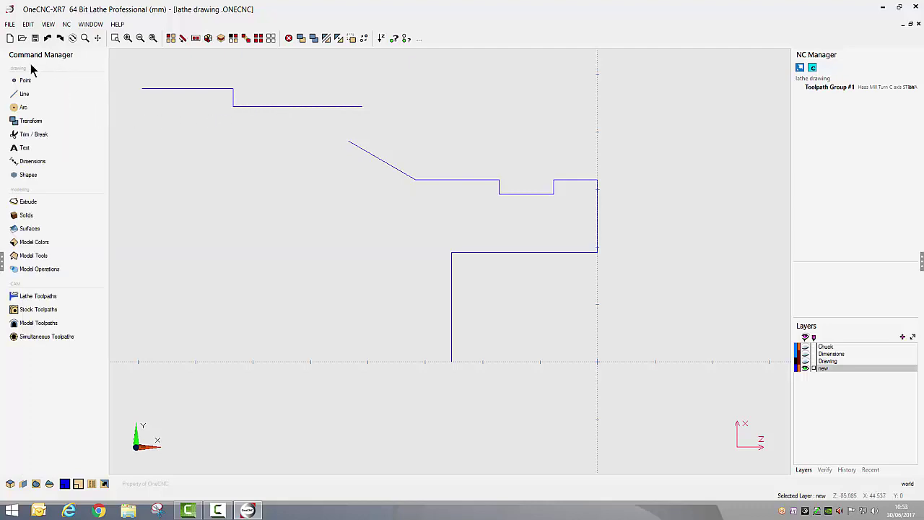
click(27, 138)
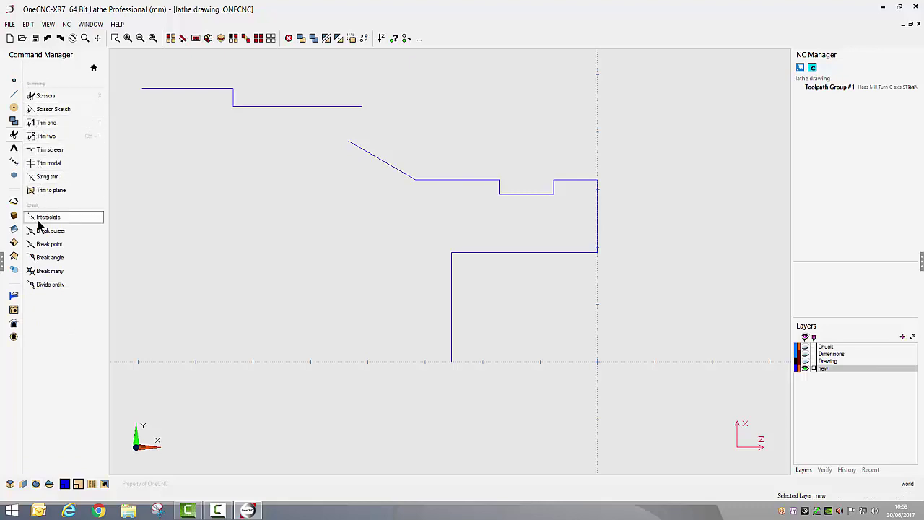
click(42, 137)
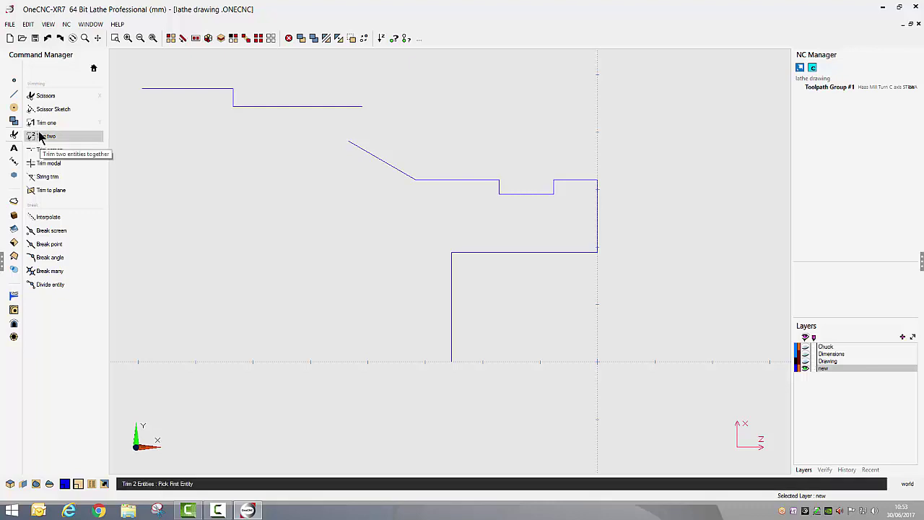
click(247, 108)
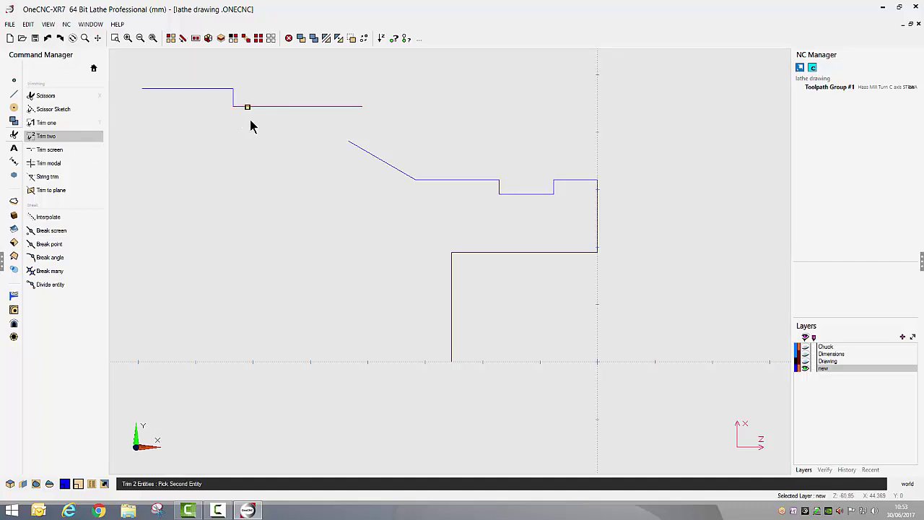
click(355, 149)
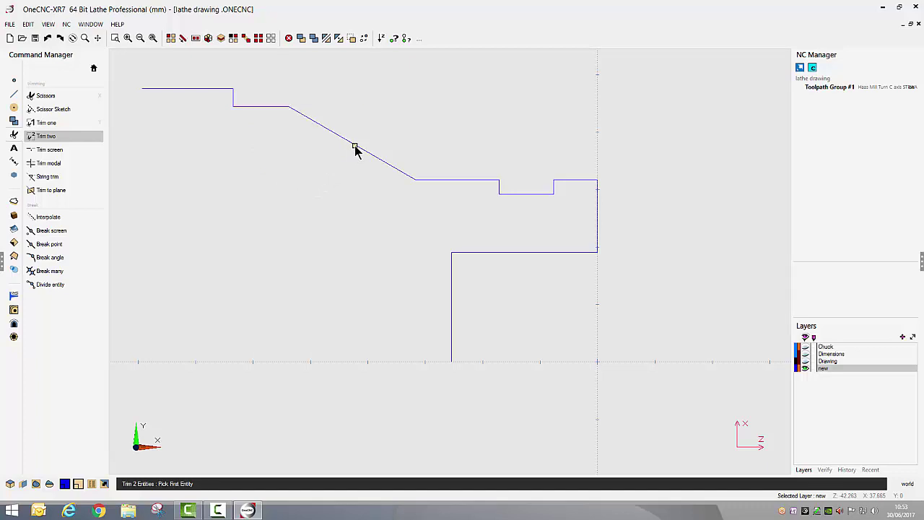
key(Escape)
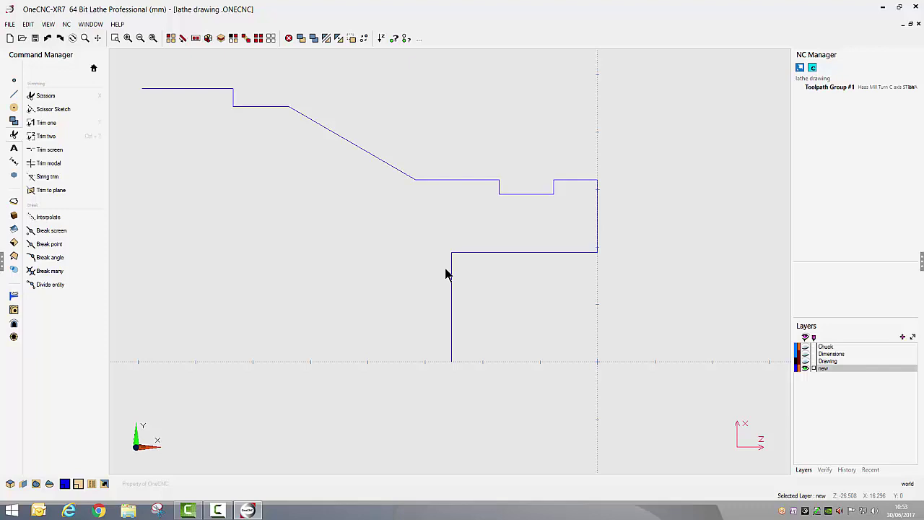
- Set the chamfer distance to 0.5 and chamfer the top shoulder corner
click(94, 68)
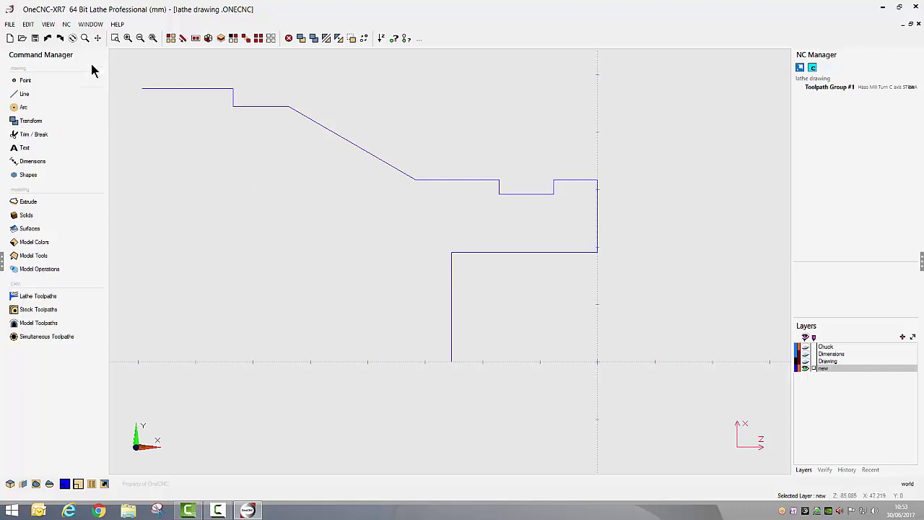
click(28, 94)
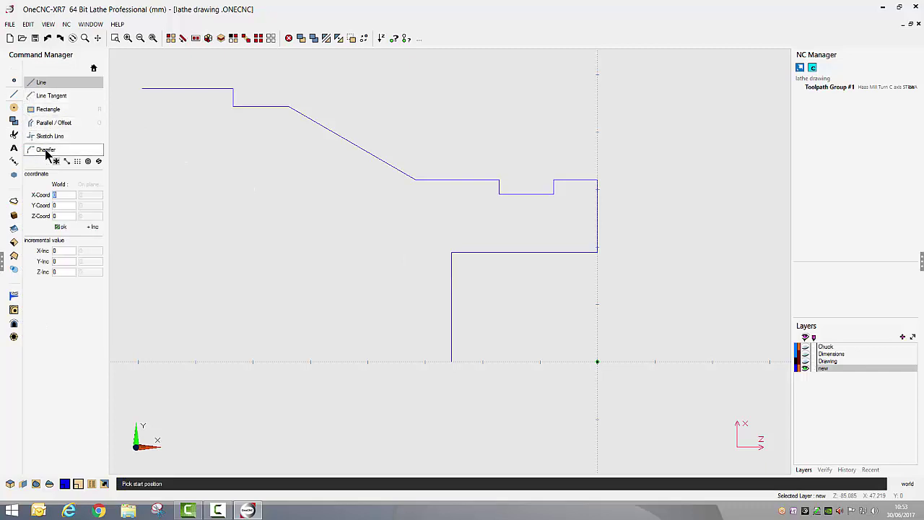
click(45, 150)
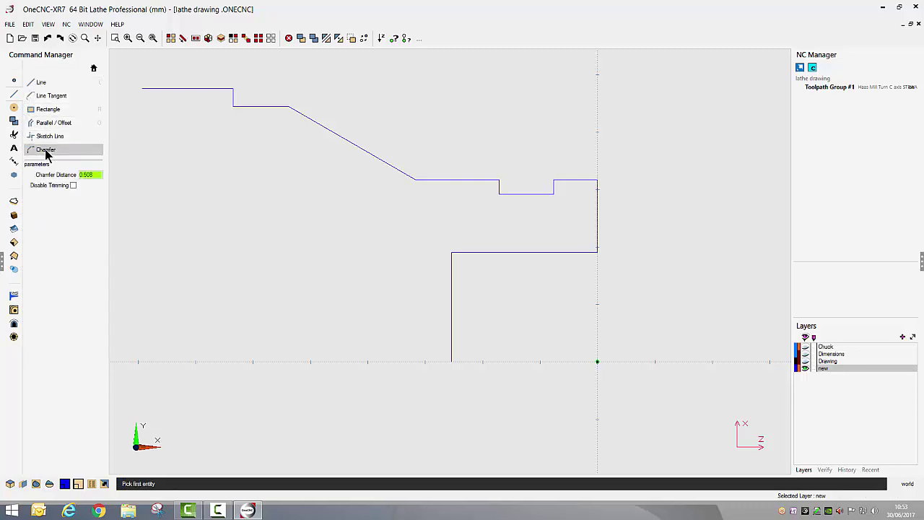
double_click(86, 174)
text(1)
scroll(210, 108, up, 3)
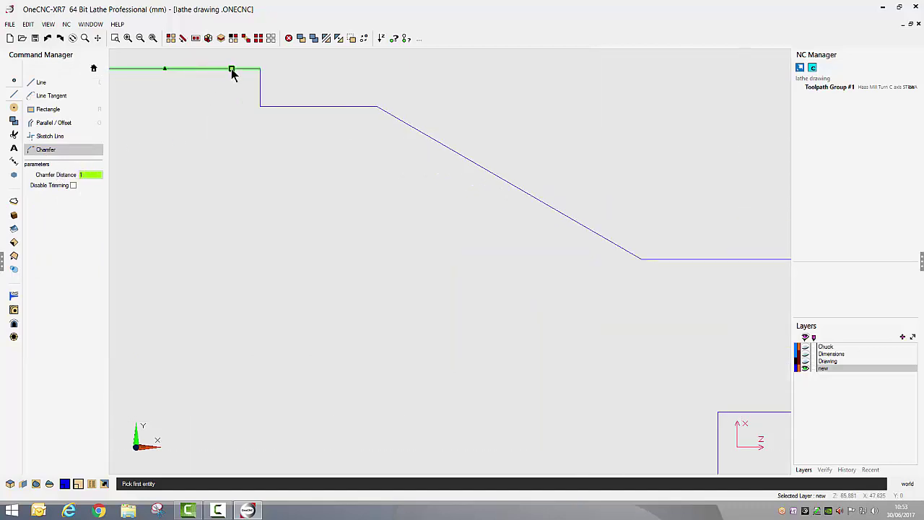
click(232, 72)
text(.5)
key(Return)
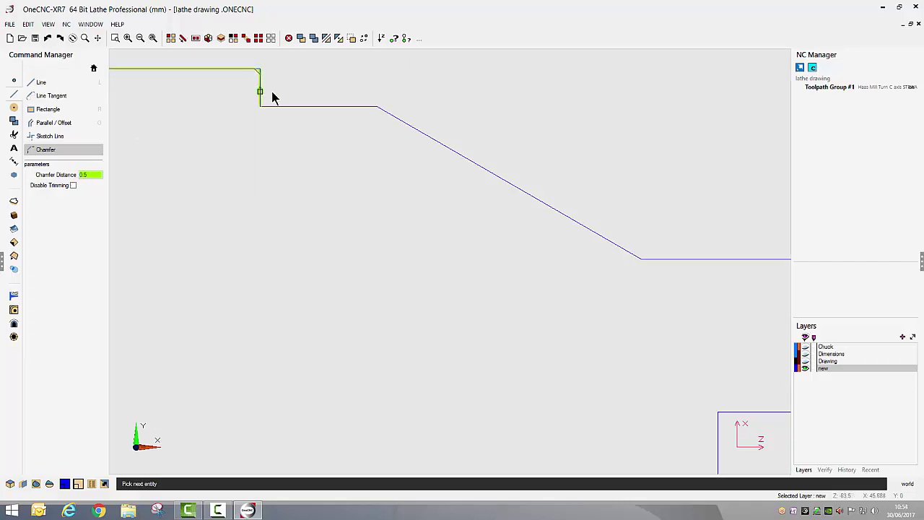
click(274, 98)
- Add 0.5 chamfers to both groove top edges and the top-right and bottom-right corners
scroll(639, 206, down, 1)
middle_drag(659, 257, 315, 237)
scroll(357, 253, up, 1)
click(383, 246)
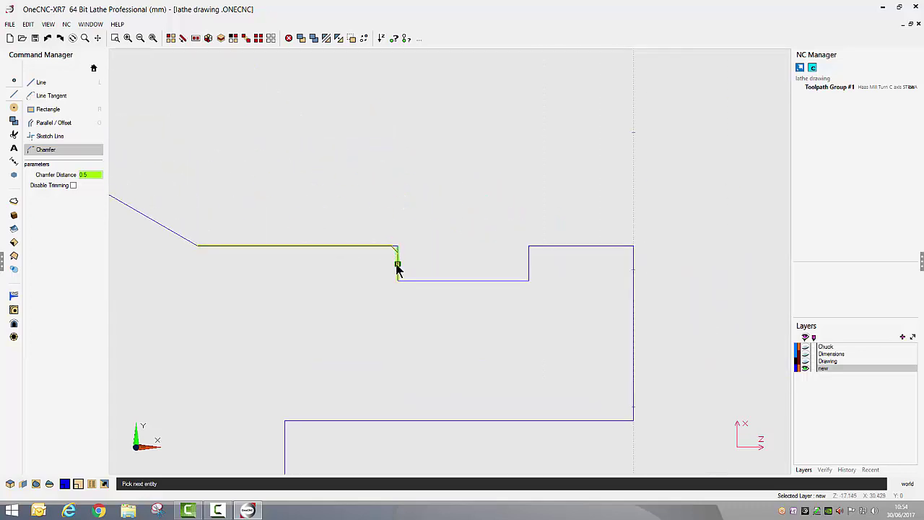
click(398, 267)
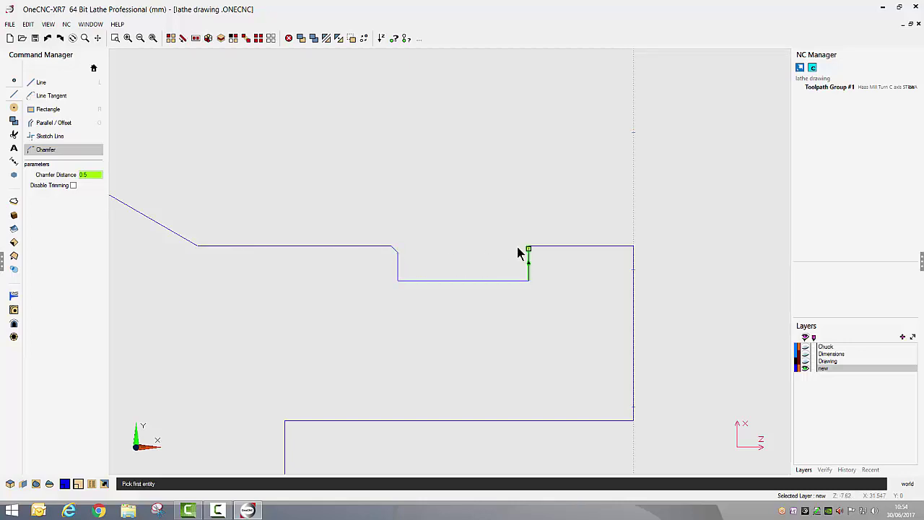
click(543, 247)
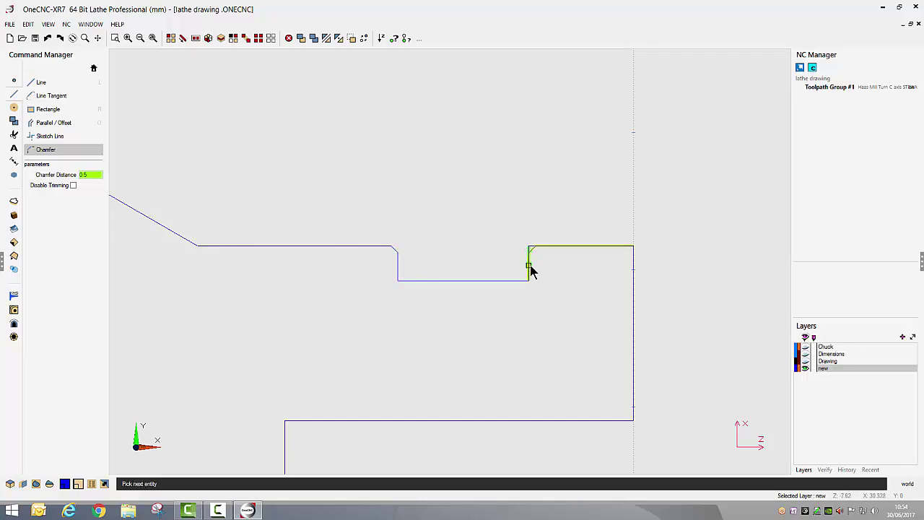
click(529, 266)
click(634, 268)
click(614, 250)
click(610, 421)
click(635, 356)
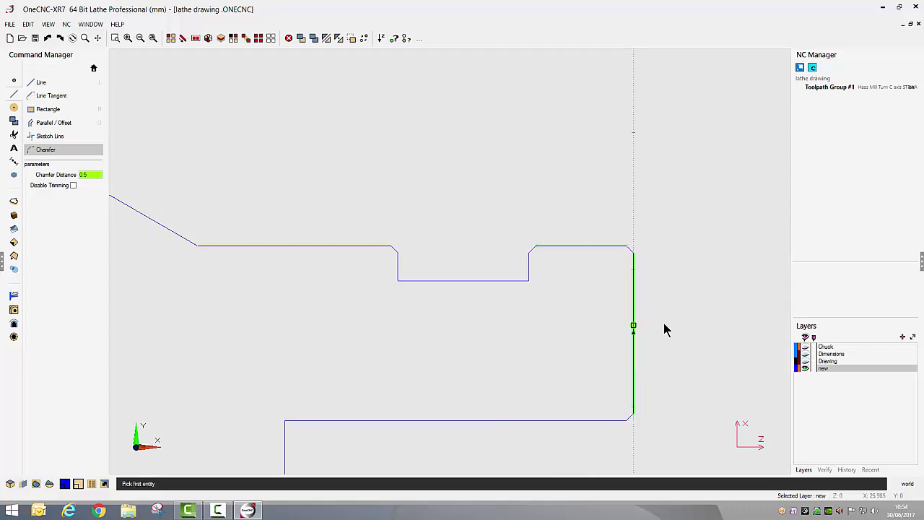
key(Escape)
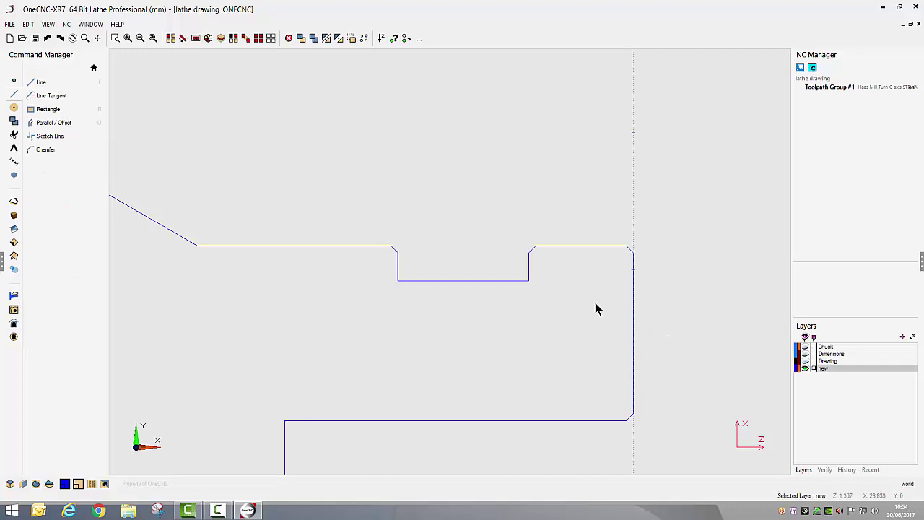
- Fillet the lower-left bore corner, the angled-line junction and the shoulder corner at radius 1.5
click(93, 67)
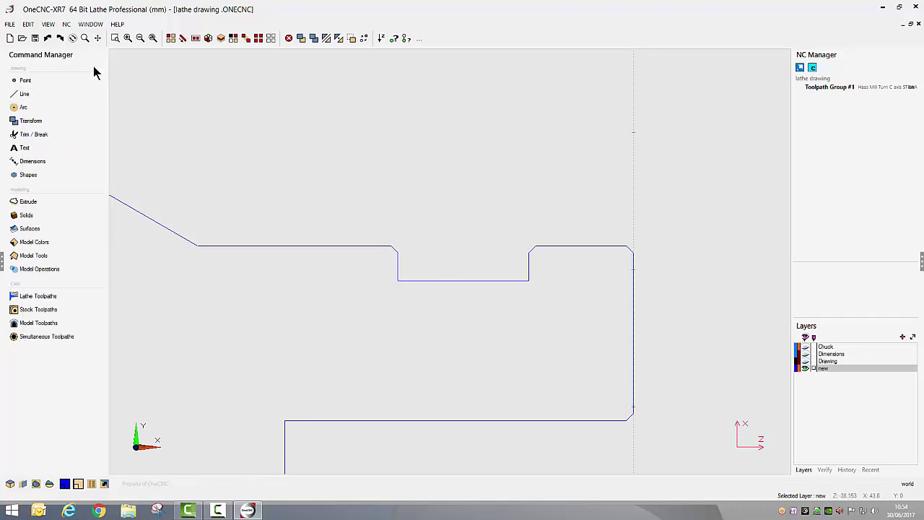
click(22, 107)
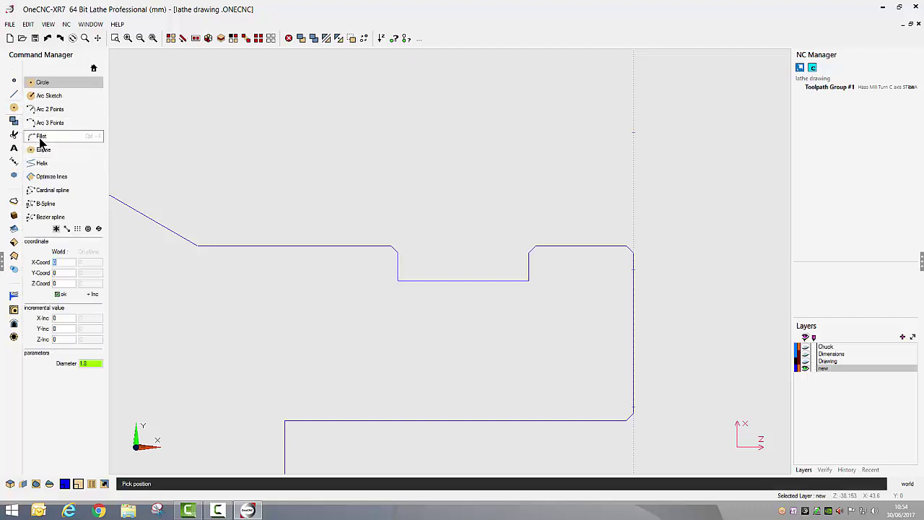
click(39, 136)
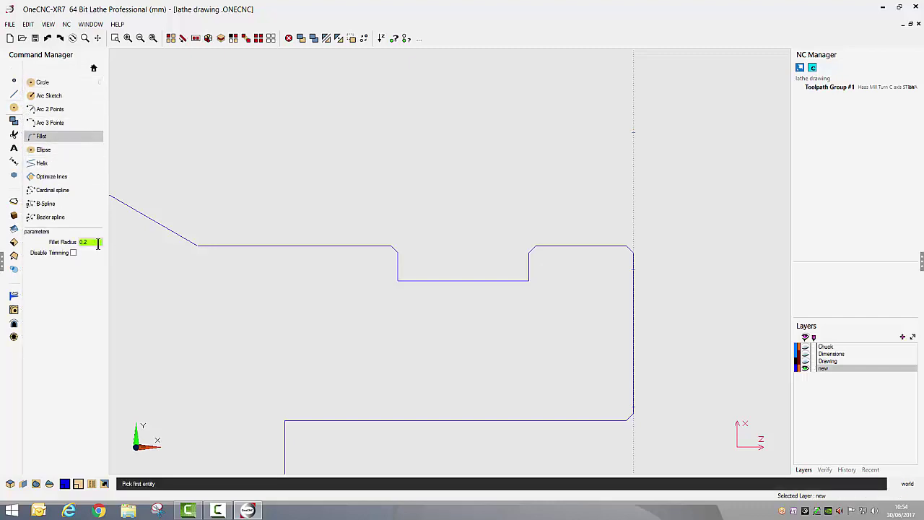
click(96, 242)
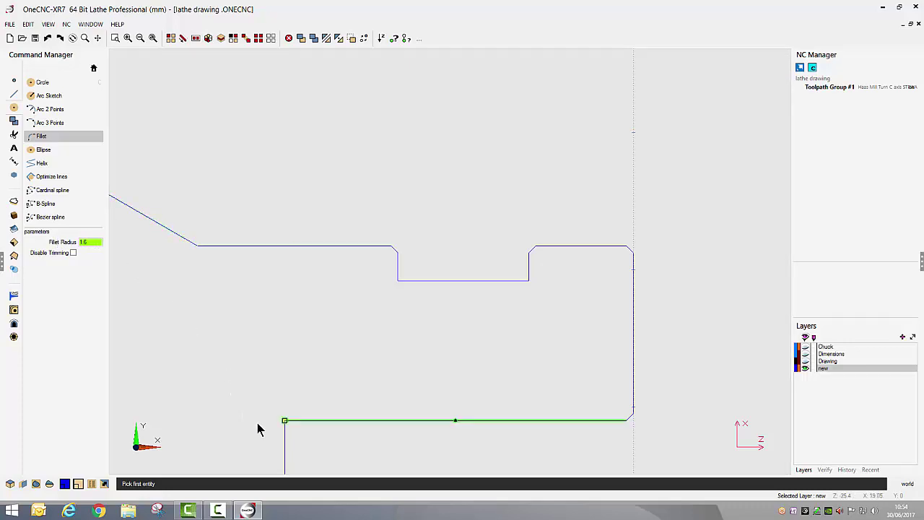
click(283, 448)
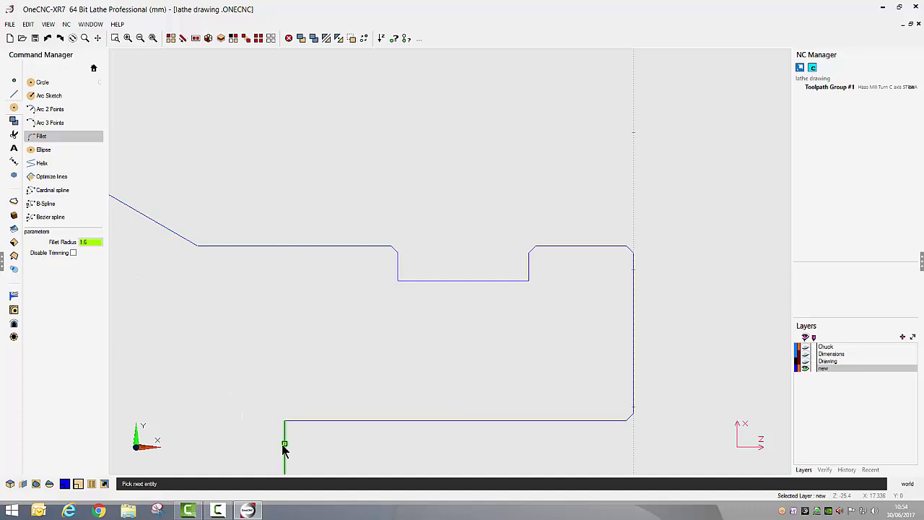
click(314, 423)
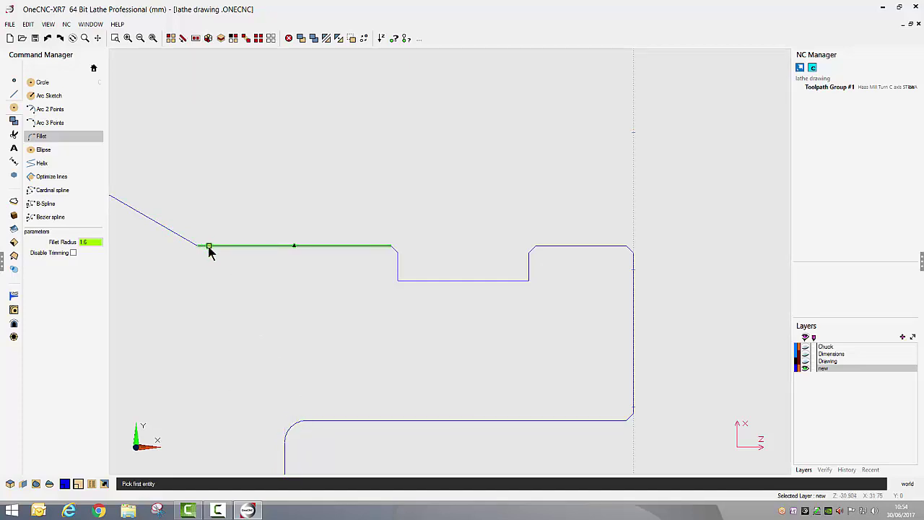
click(177, 240)
scroll(217, 260, down, 1)
middle_drag(256, 275, 625, 353)
click(266, 191)
click(252, 171)
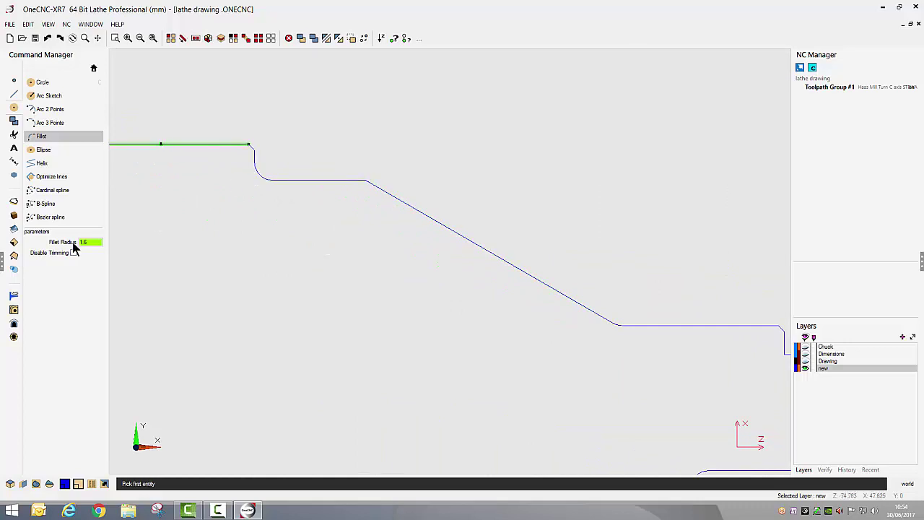
- Change the fillet radius to 0.2 and round the groove's inner bottom corner
scroll(505, 303, down, 1)
mouse_move(570, 318)
middle_down()
mouse_move(483, 320)
mouse_move(270, 228)
middle_up()
drag(93, 244, 65, 240)
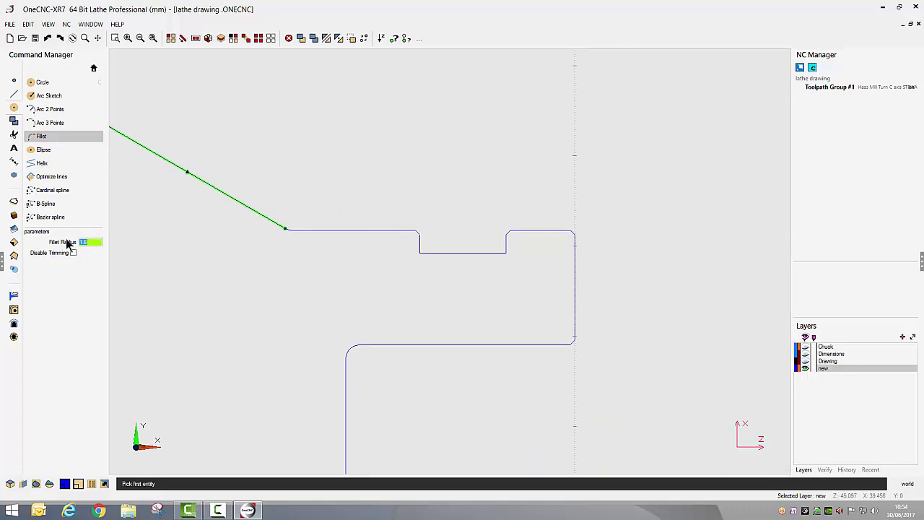
text(0.2)
scroll(419, 239, up, 2)
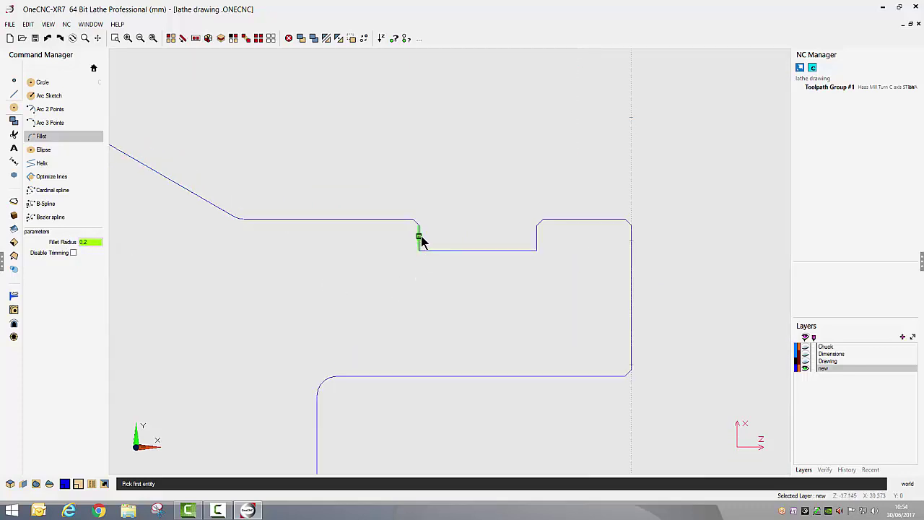
click(524, 251)
click(542, 236)
right_click(547, 239)
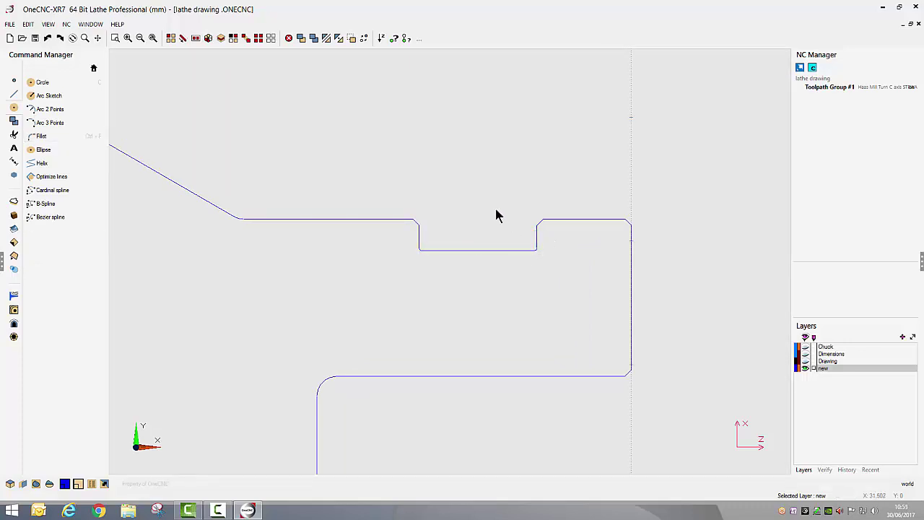
scroll(477, 274, down, 5)
- Revolve the half-profile from its start line at the axis into a solid lathe model
middle_drag(479, 295, 591, 287)
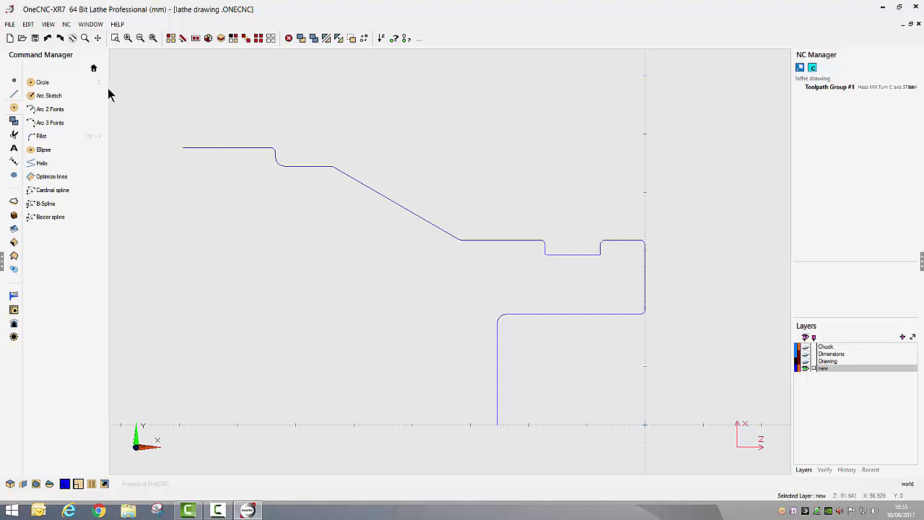
click(93, 68)
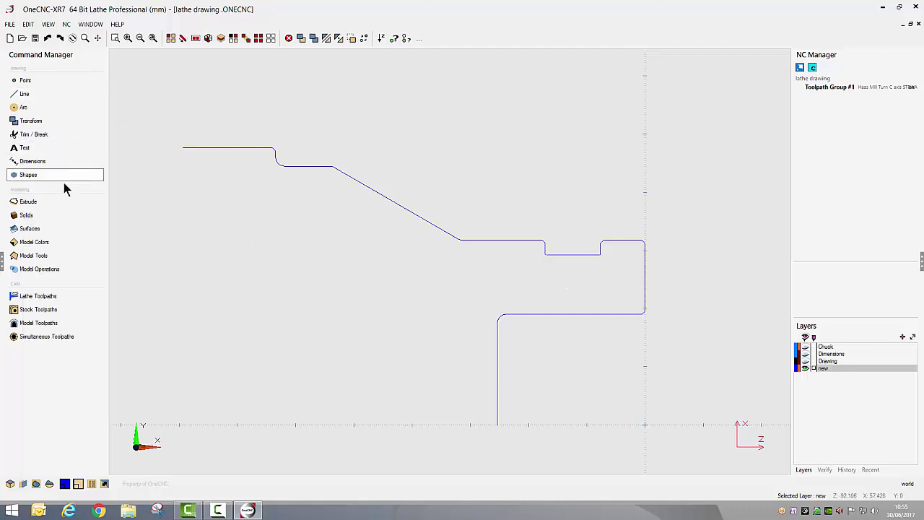
click(41, 257)
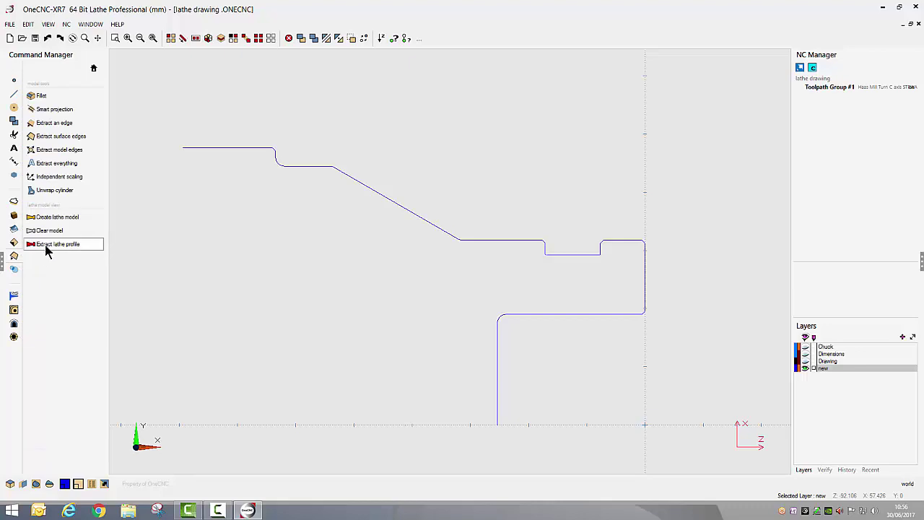
click(54, 218)
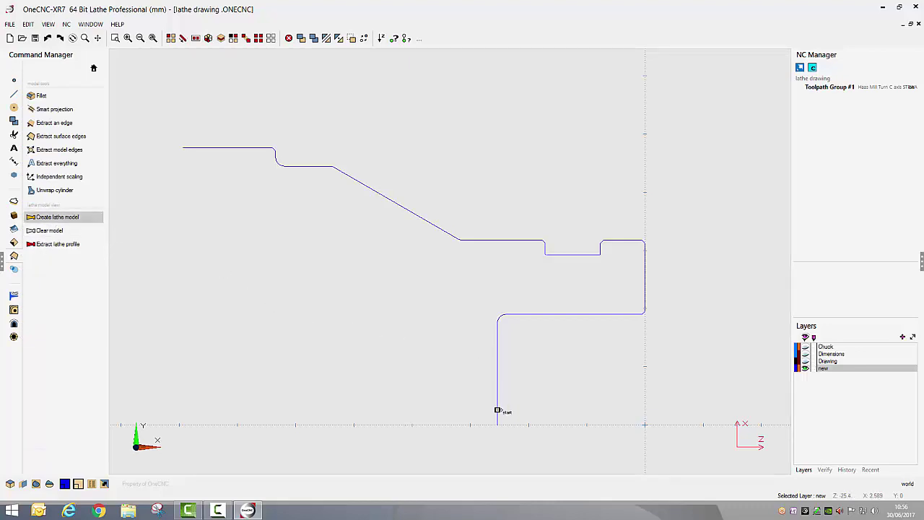
click(497, 409)
click(503, 396)
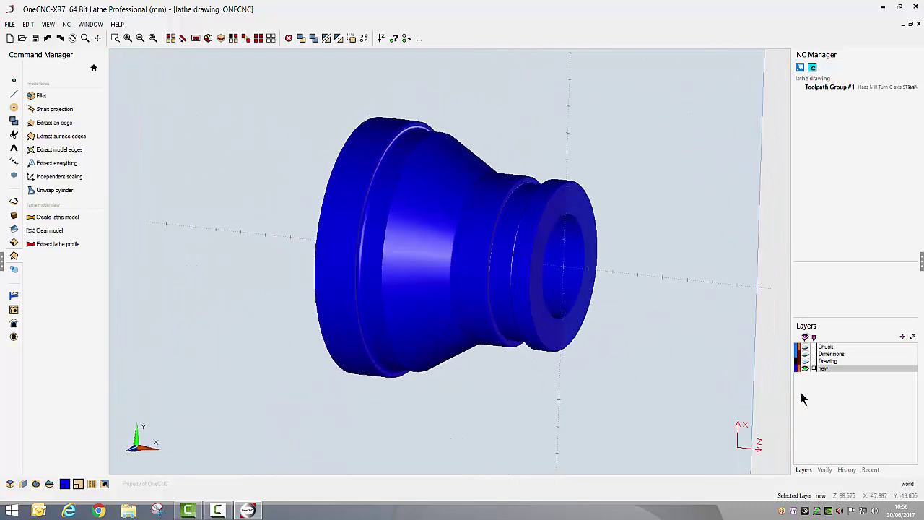
- Turn on the Chuck layer and orbit to see the turned part held in the jaws
click(806, 348)
scroll(399, 297, down, 1)
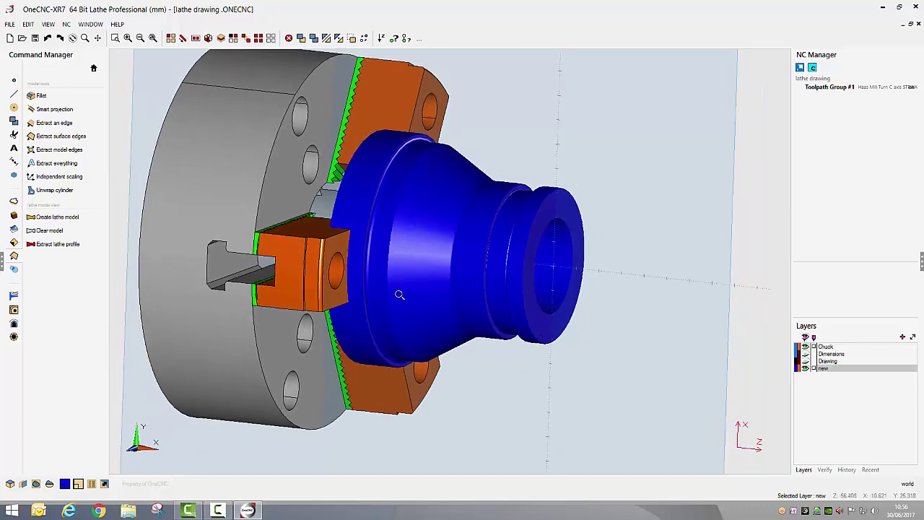
middle_drag(398, 310, 401, 335)
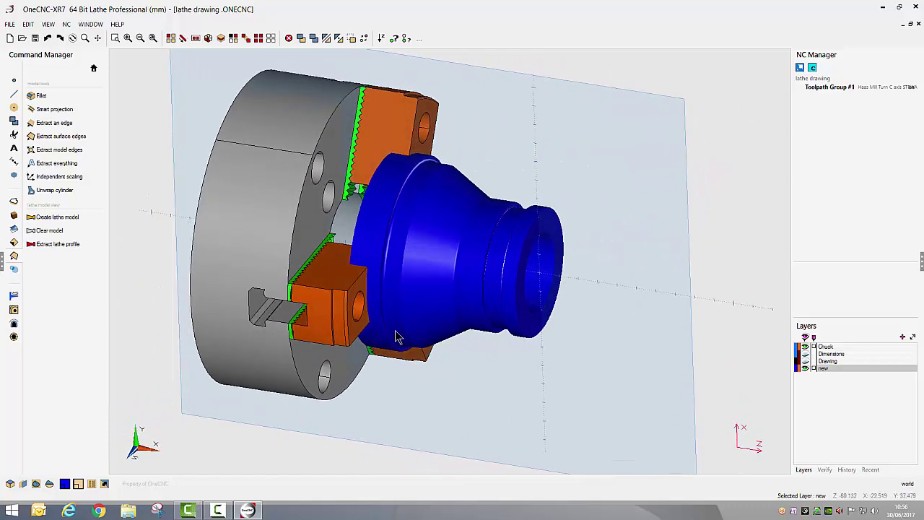